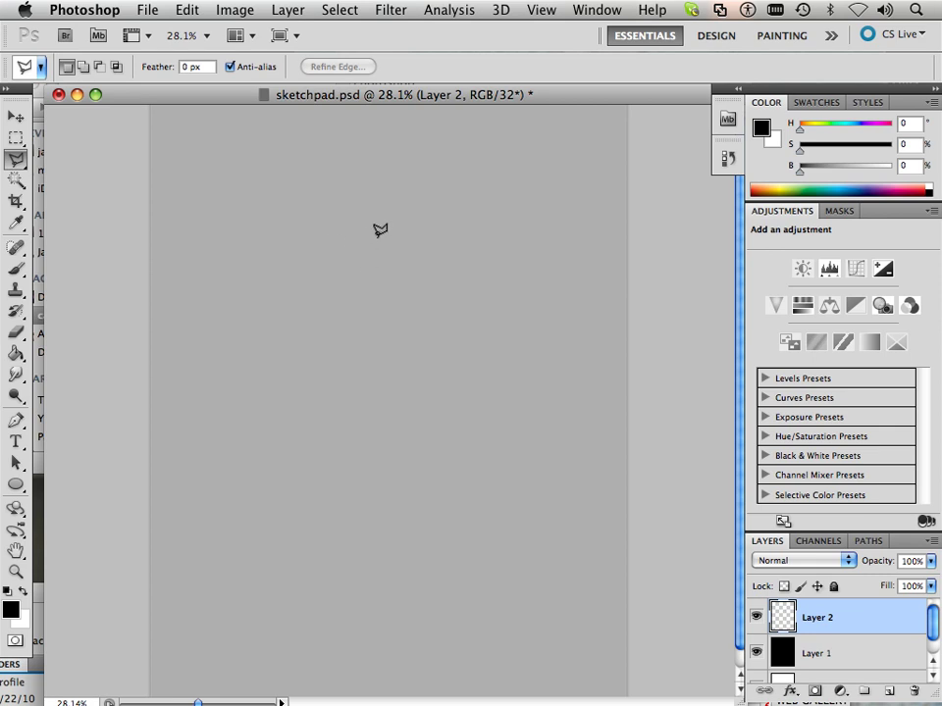
Outline half of a sword with the Polygonal Lasso: tall pointed blade, hooked crossguard on its left side, and flared pommel.
click(379, 228)
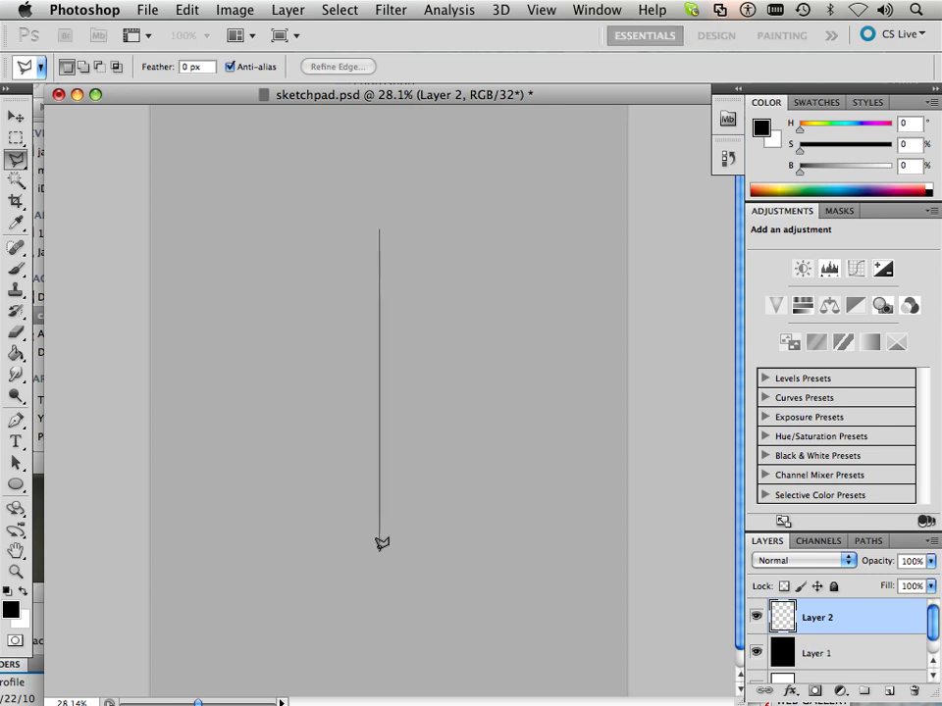
click(378, 562)
click(363, 560)
click(372, 490)
click(327, 498)
click(306, 475)
click(308, 460)
click(321, 450)
click(325, 457)
click(315, 465)
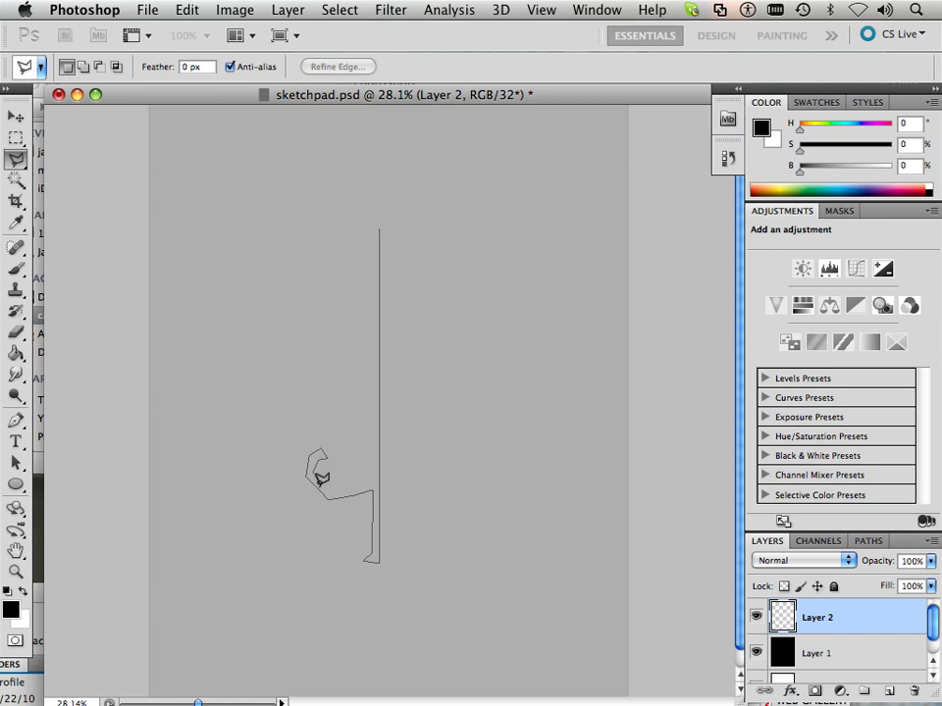
click(338, 482)
click(361, 478)
click(381, 237)
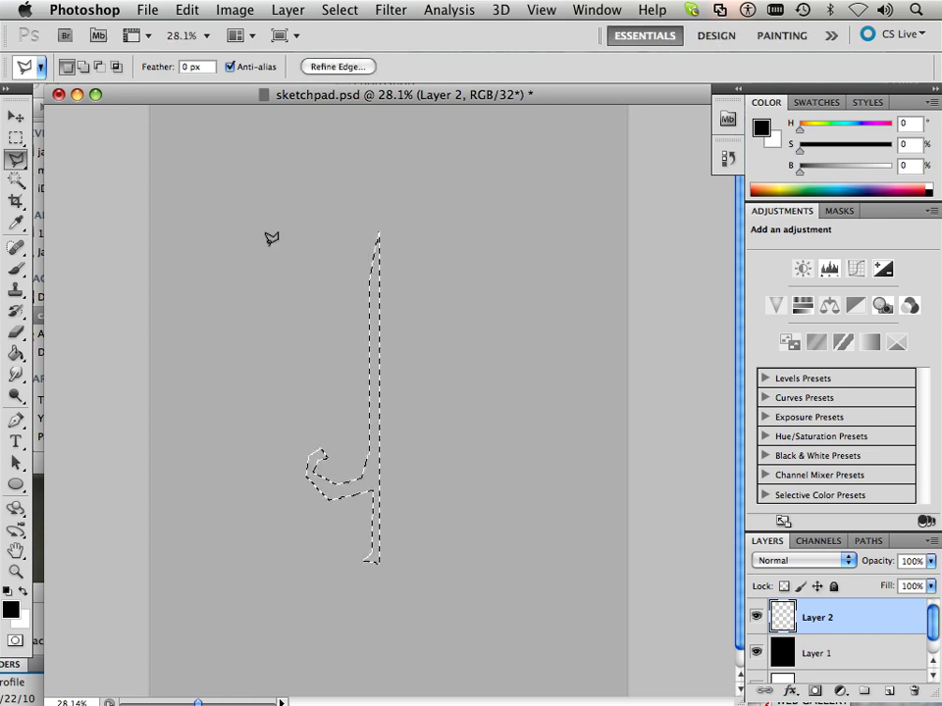
Fill the half-sword selection with black on Layer 2 and deselect it.
click(16, 116)
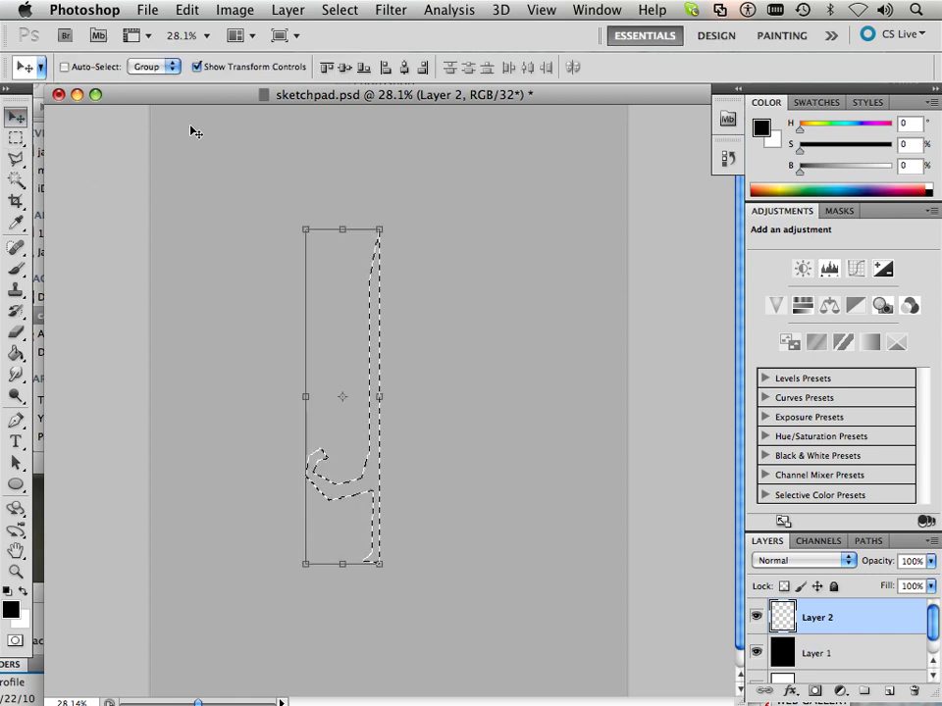
click(186, 9)
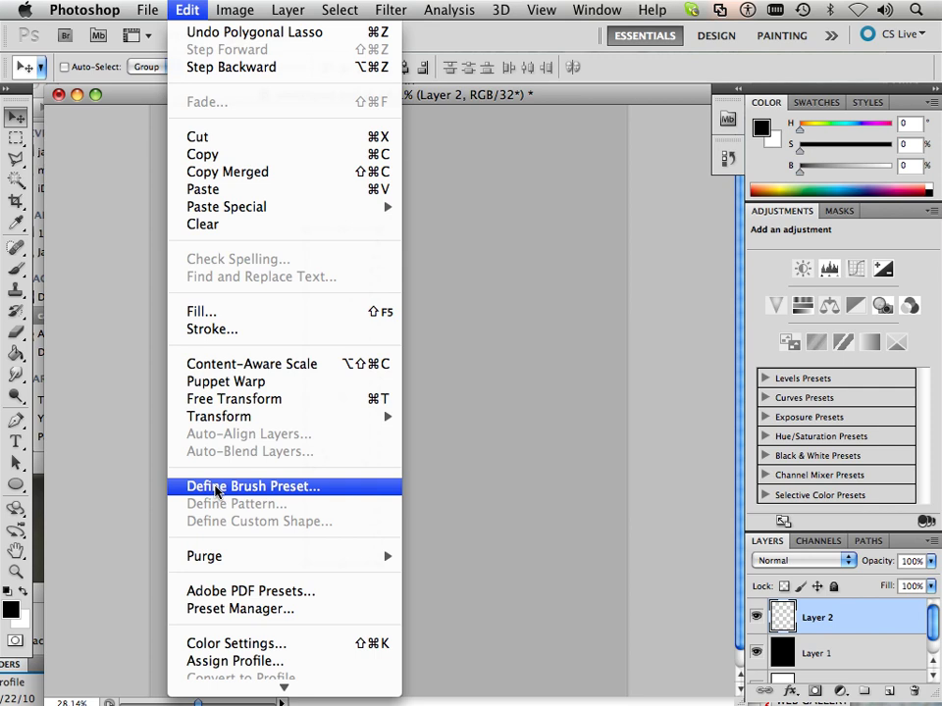
click(229, 312)
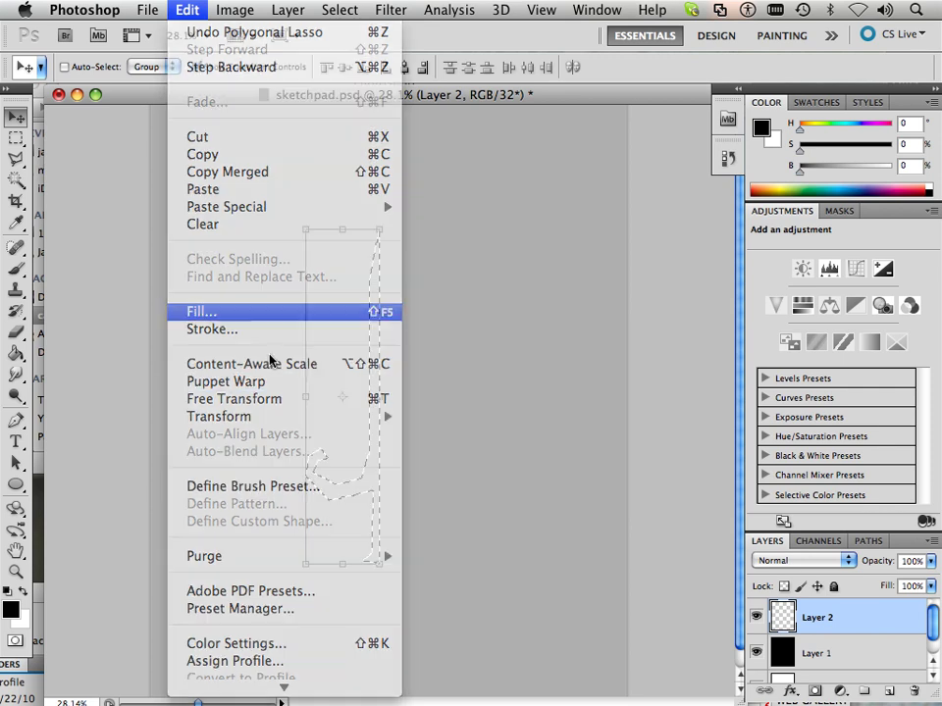
click(651, 412)
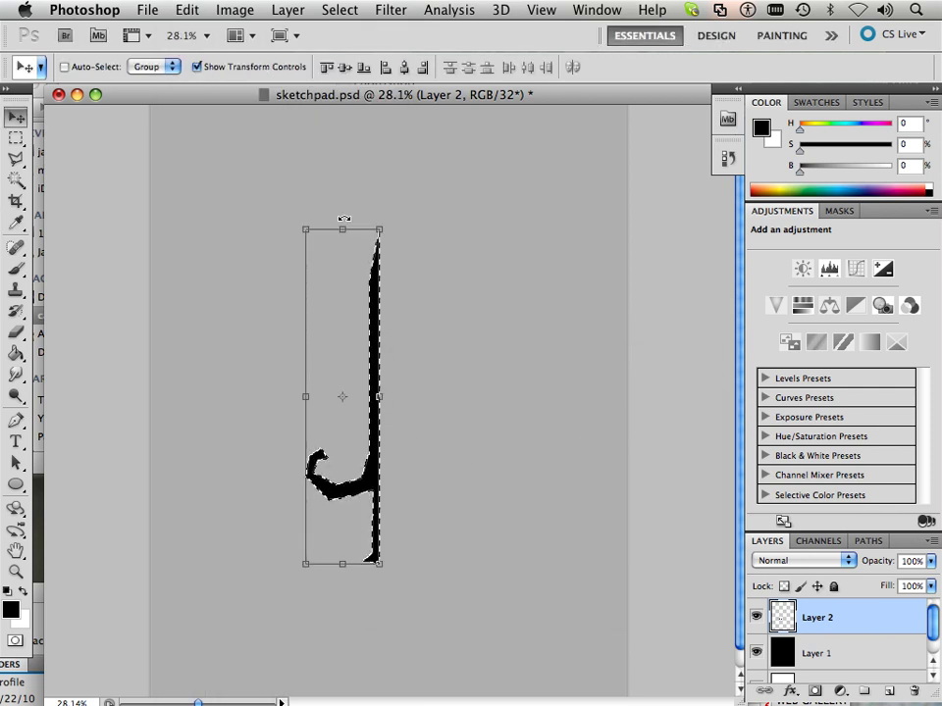
click(351, 9)
click(346, 50)
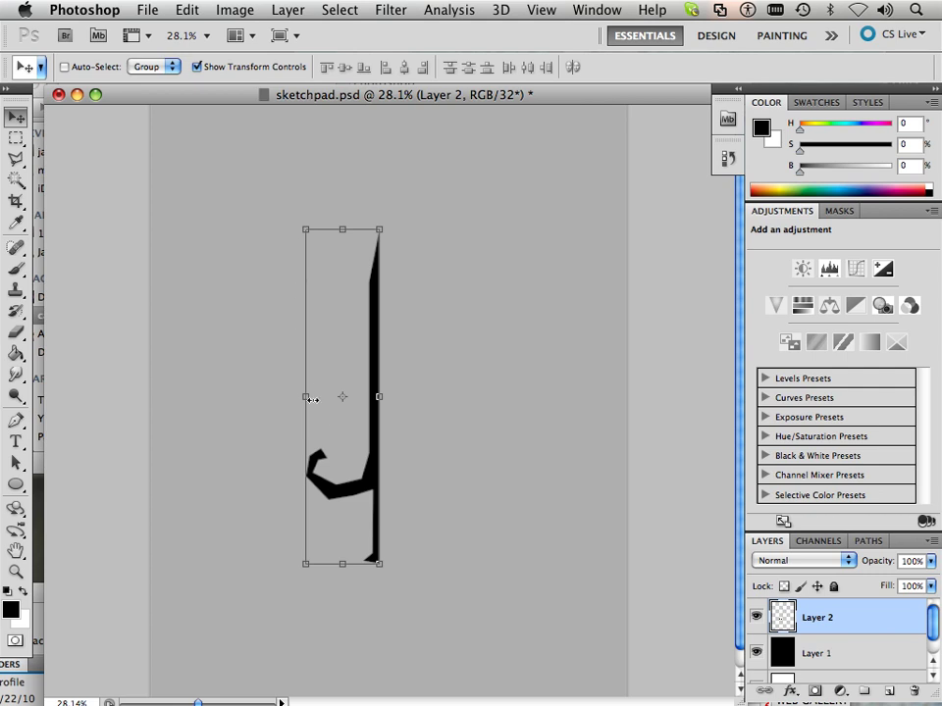
Paint claw-like prongs on the tip of the hooked guard and soften its angular edges with a 9 px black brush.
scroll(314, 412, up, 8)
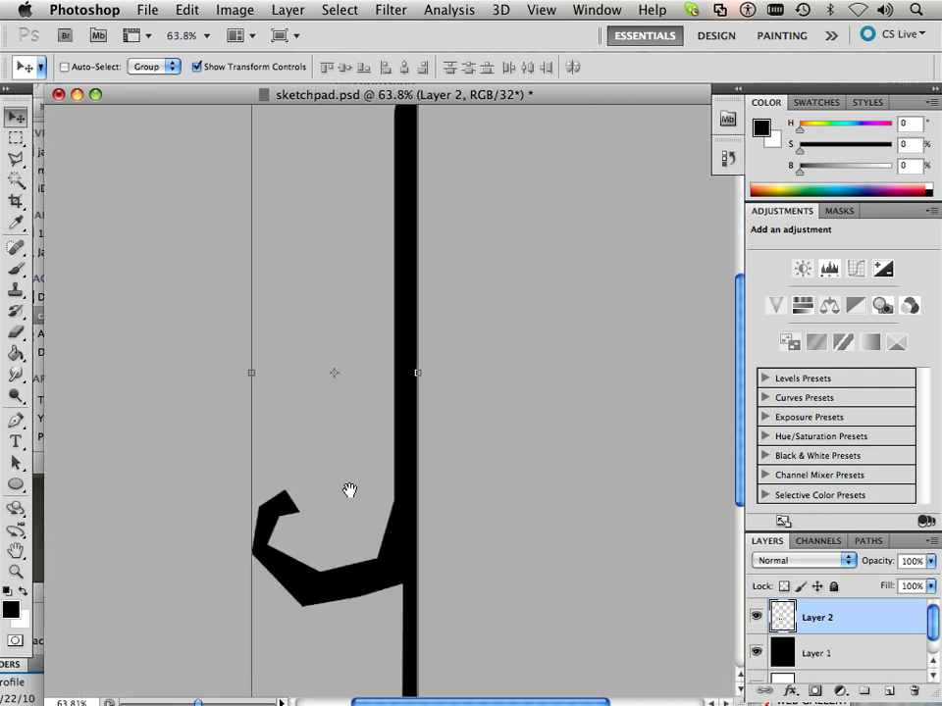
drag(349, 491, 342, 372)
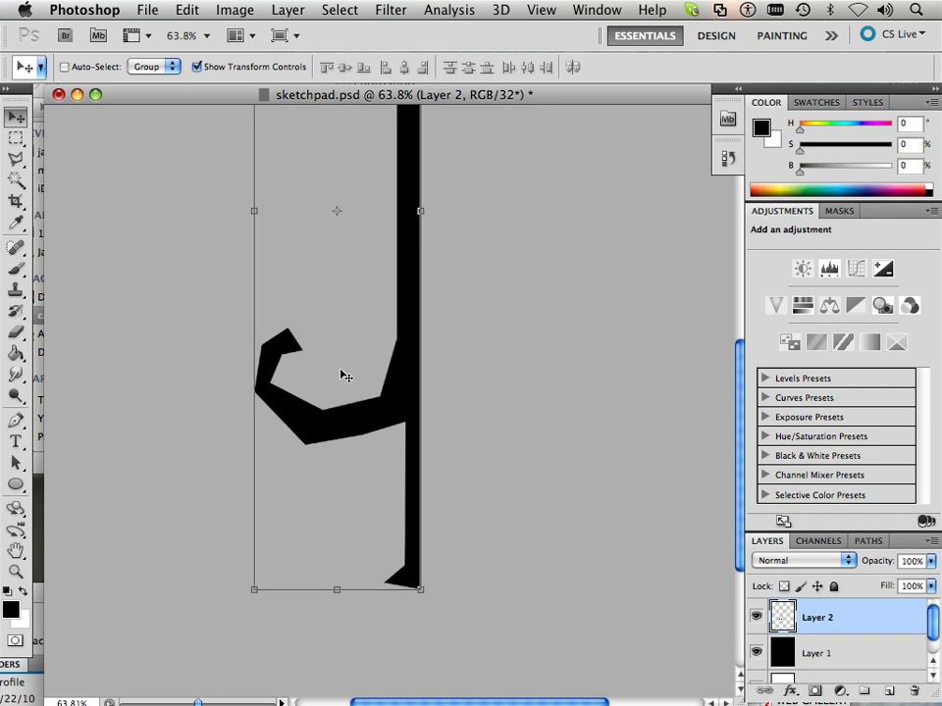
click(17, 268)
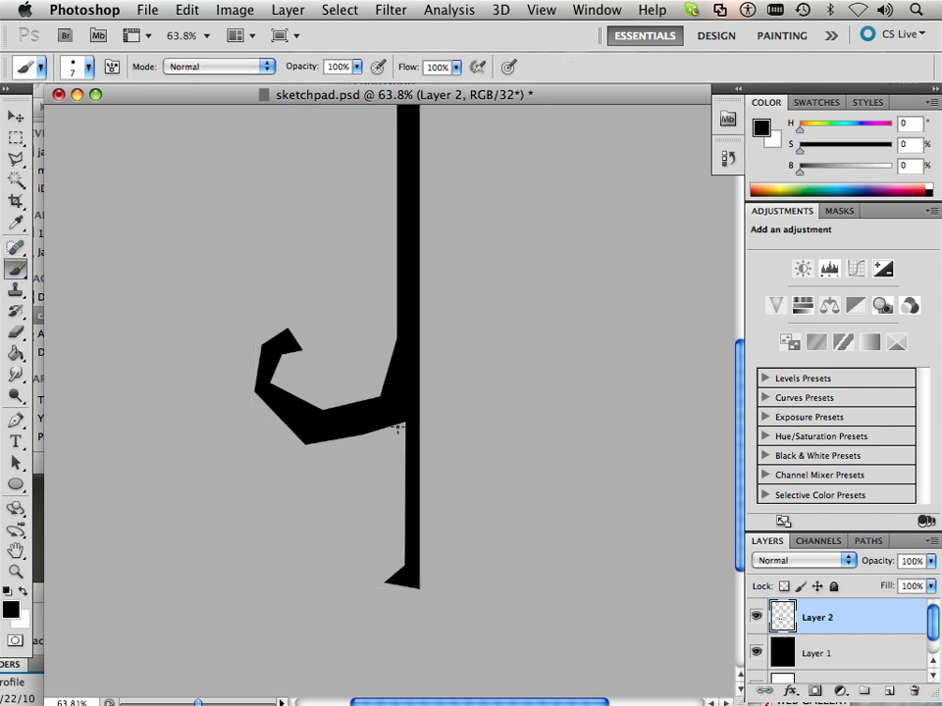
key(bracketright)
key(bracketright)
key(bracketright)
key(bracketright)
key(bracketleft)
key(bracketleft)
key(bracketleft)
drag(291, 326, 311, 313)
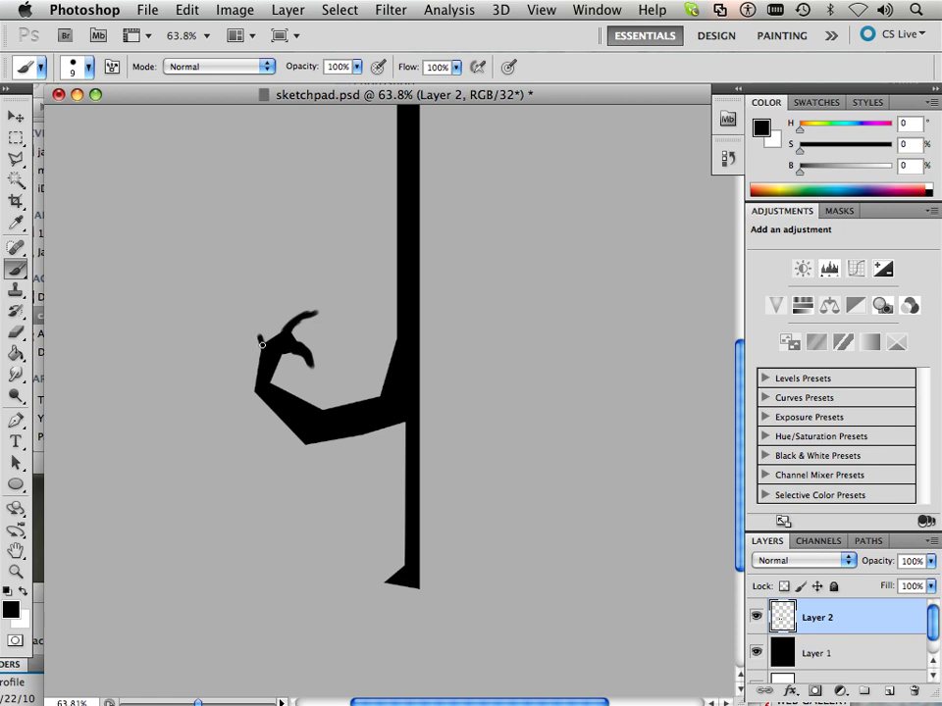
mouse_move(262, 344)
mouse_down()
mouse_move(263, 376)
mouse_move(276, 393)
mouse_move(263, 369)
mouse_move(256, 400)
mouse_move(285, 426)
mouse_move(301, 431)
mouse_move(259, 396)
mouse_move(293, 429)
mouse_move(304, 416)
mouse_move(295, 403)
mouse_move(381, 408)
mouse_up()
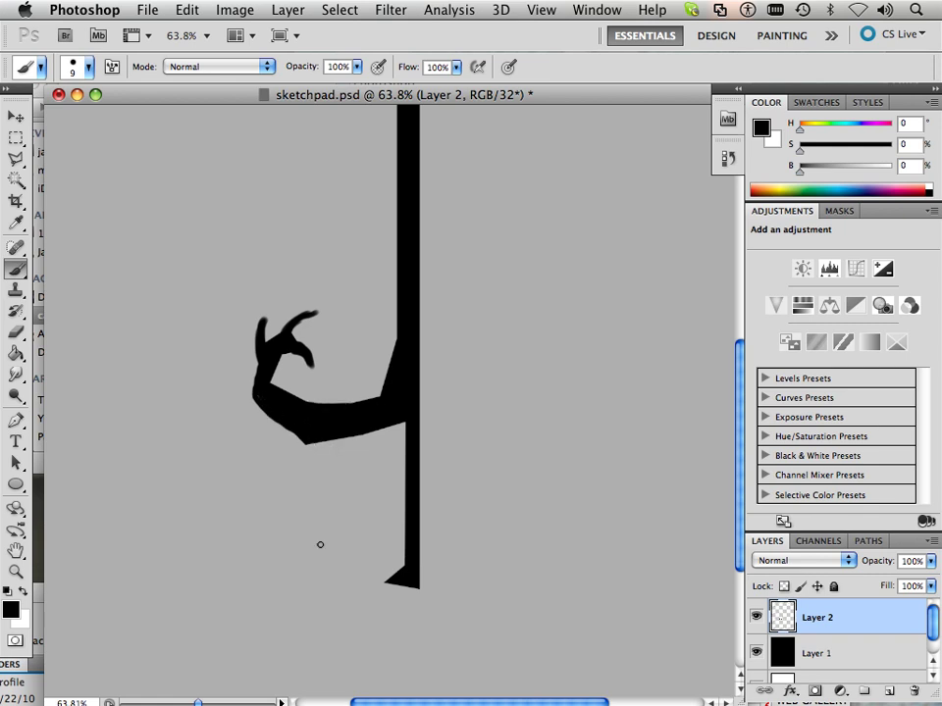
Trim the underside of the hooked guard into a smooth curve, leaving a small bump beside the handle.
key(])
key(])
key(])
key(])
mouse_move(306, 457)
mouse_down()
mouse_move(339, 453)
mouse_move(270, 435)
mouse_move(294, 447)
mouse_move(358, 452)
mouse_up()
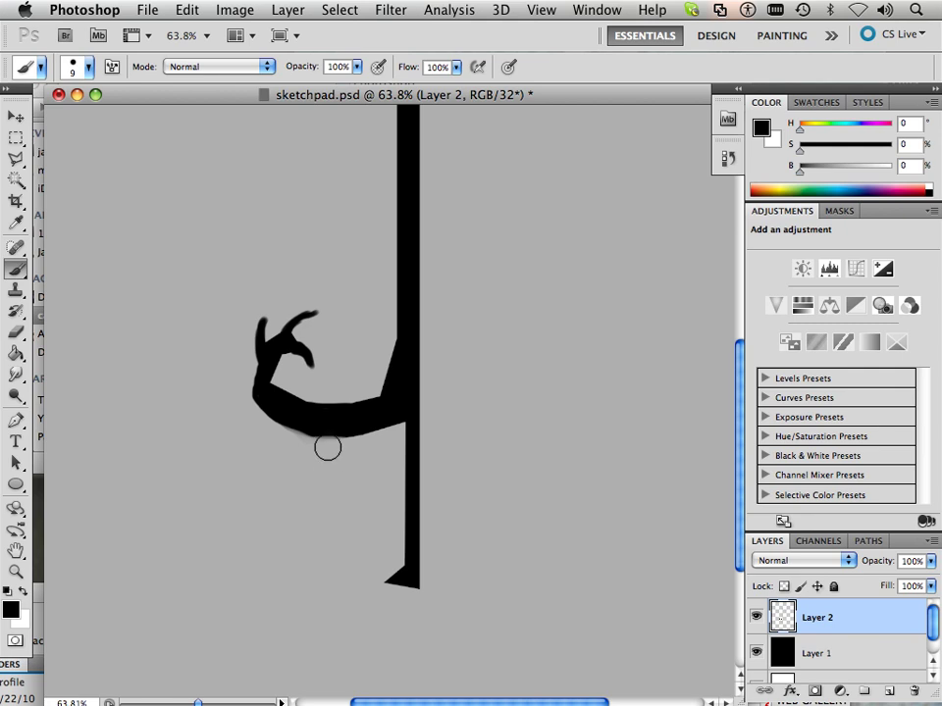
mouse_move(250, 426)
mouse_down()
mouse_move(320, 445)
mouse_move(366, 440)
mouse_move(315, 447)
mouse_move(279, 437)
mouse_move(248, 418)
mouse_move(263, 428)
mouse_move(243, 392)
mouse_up()
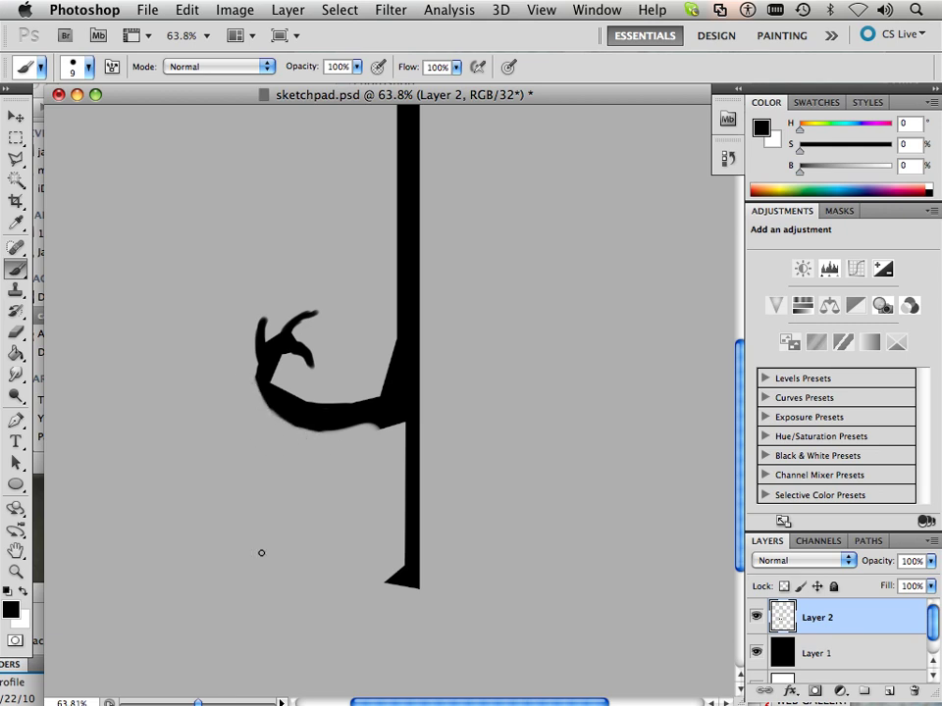
Smudge the guard's underside outward into a pointed spur with a 45 px brush at 100% strength.
click(16, 375)
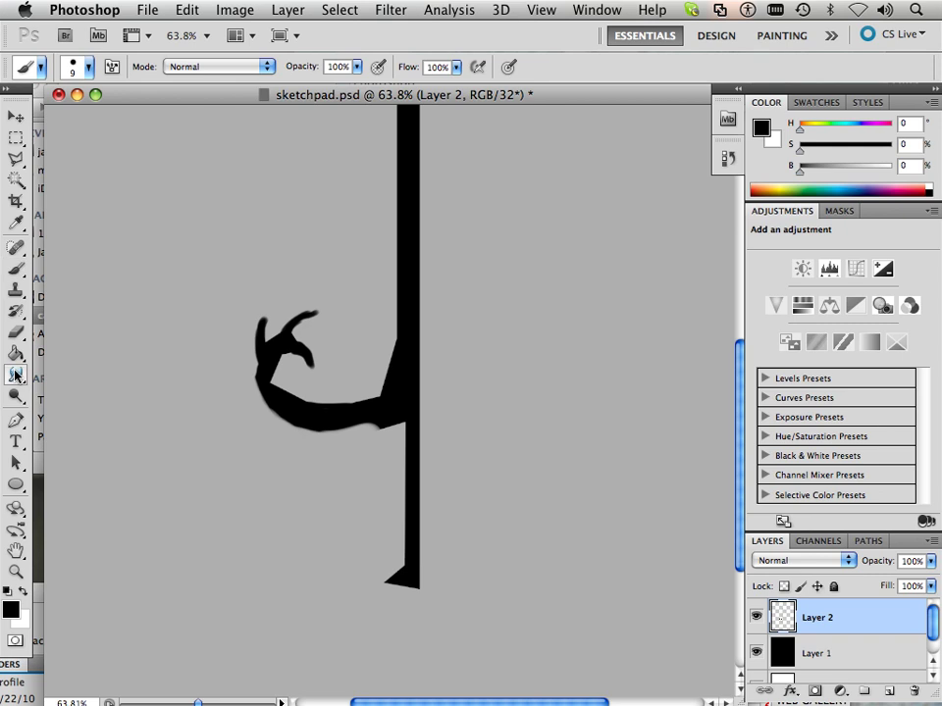
key(bracketright)
key(bracketright)
mouse_move(328, 425)
mouse_down()
mouse_move(274, 427)
mouse_move(286, 419)
mouse_up()
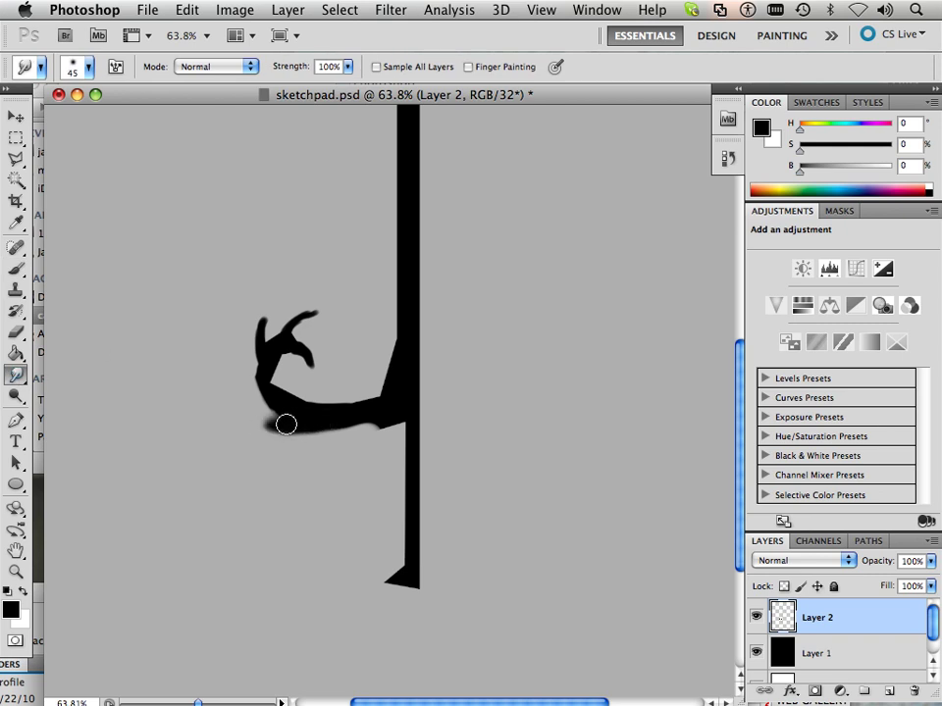
click(18, 273)
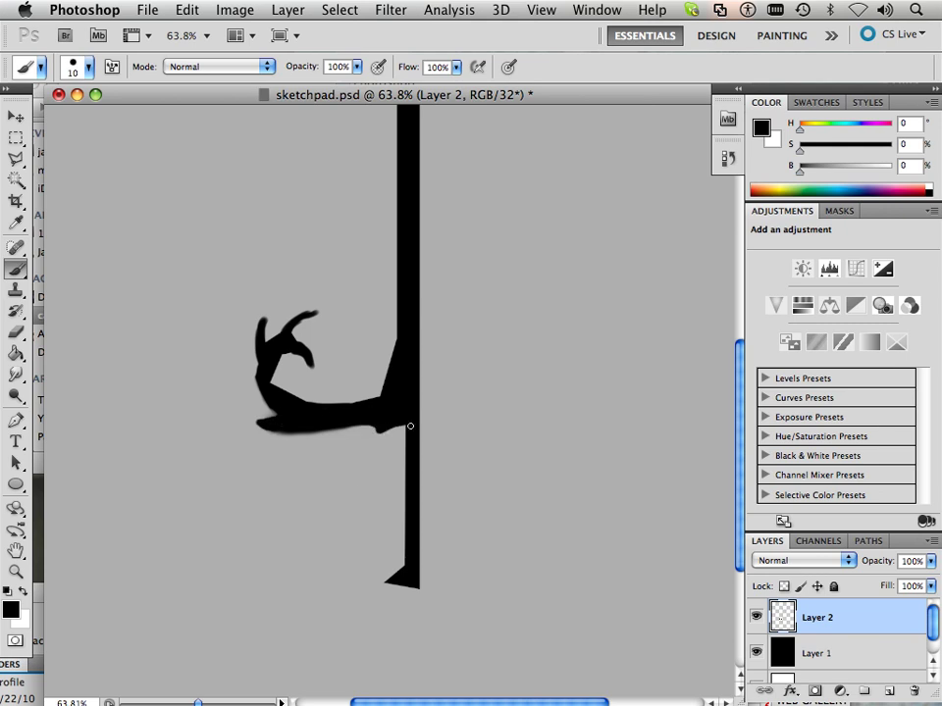
Smudge a row of grip ridges along the handle's left edge and pull the pommel down into a pointed tip.
click(16, 374)
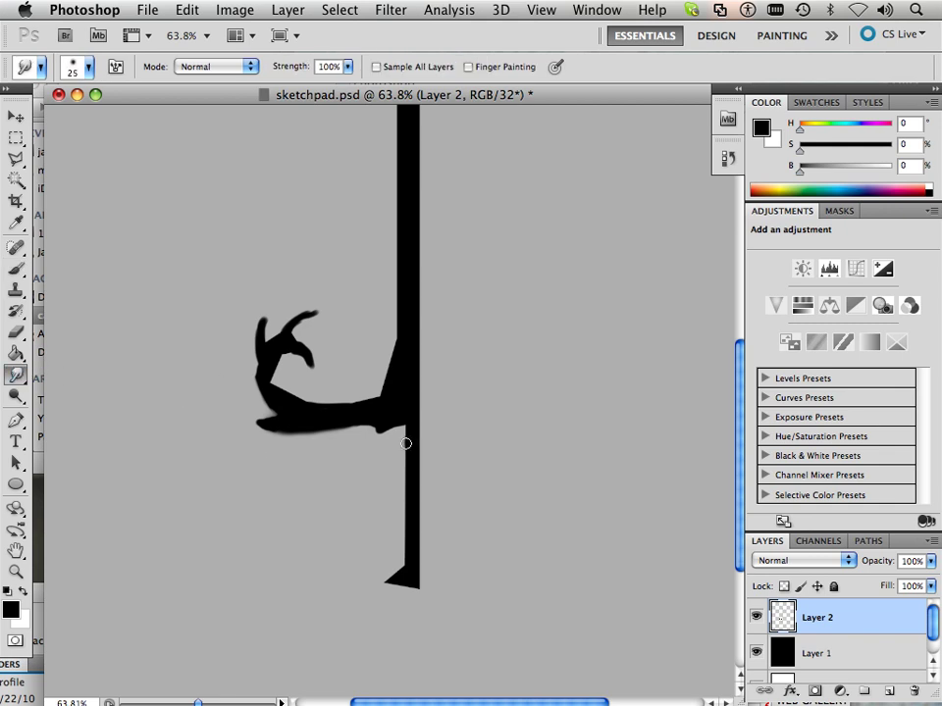
mouse_move(406, 444)
mouse_down()
mouse_move(392, 481)
mouse_move(410, 496)
mouse_move(388, 497)
mouse_move(402, 534)
mouse_up()
key(bracketright)
key(bracketright)
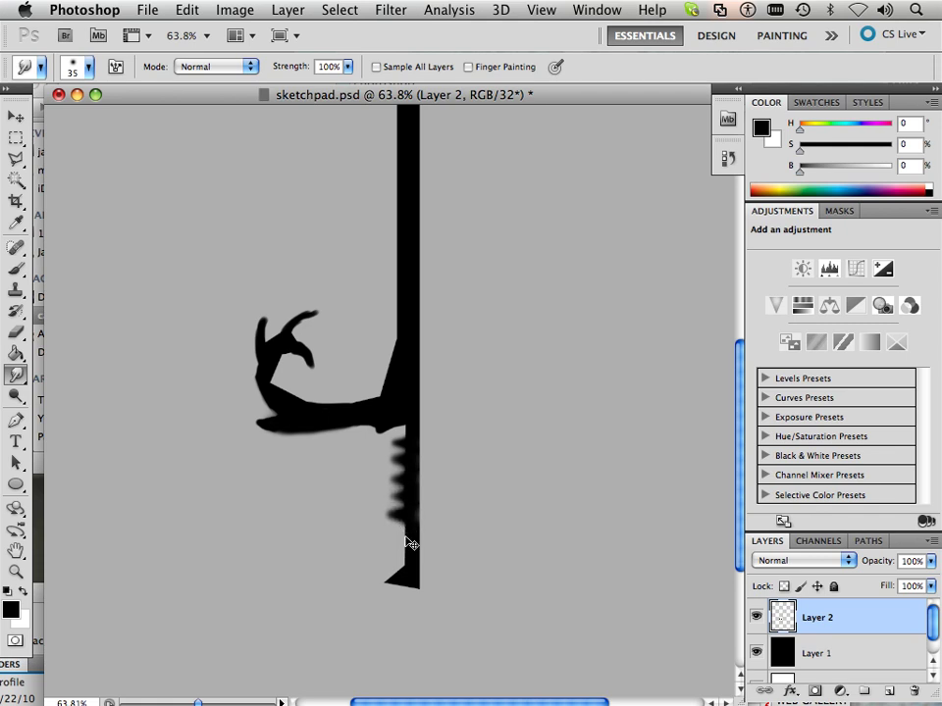
key(super+z)
drag(408, 517, 396, 546)
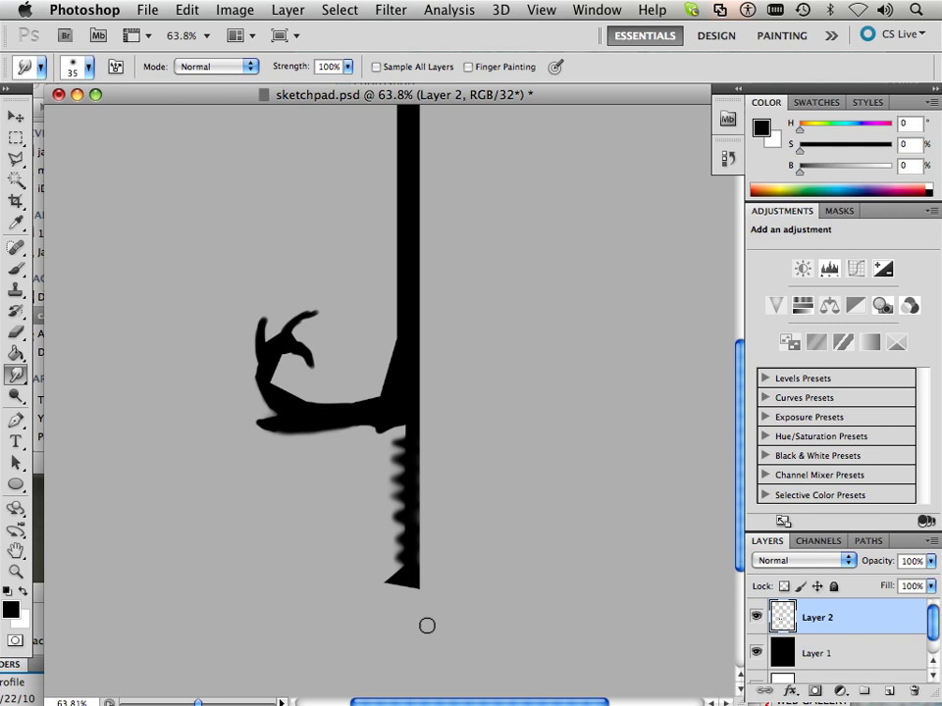
mouse_move(406, 578)
mouse_down()
mouse_move(411, 621)
mouse_move(410, 606)
mouse_move(387, 605)
mouse_move(413, 621)
mouse_up()
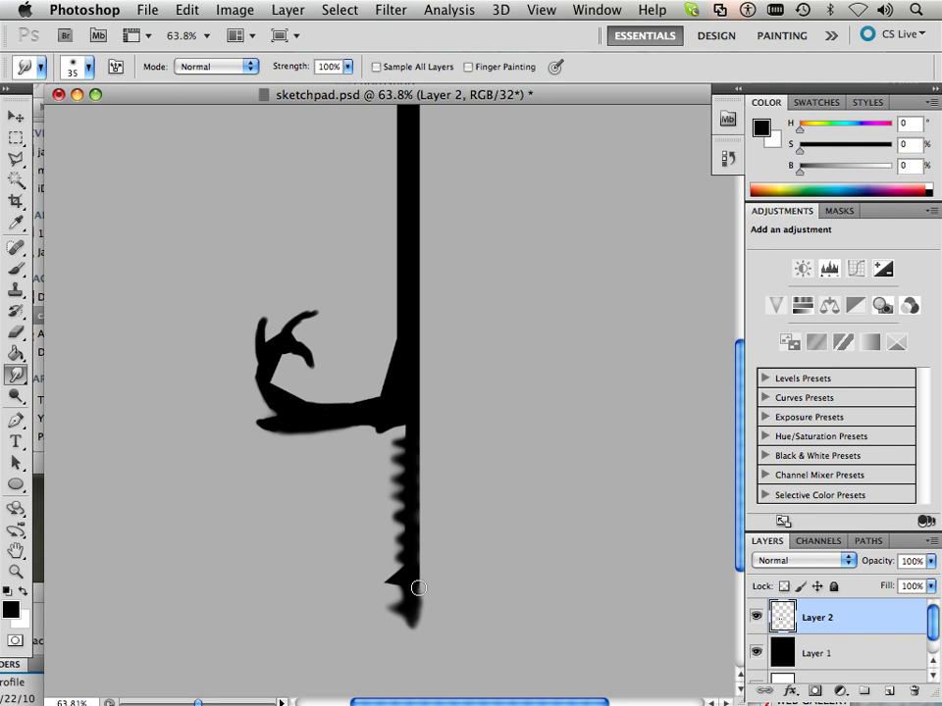
Sharpen the blurred handle ridges and round off the pommel spike with a 10 px black brush.
click(17, 268)
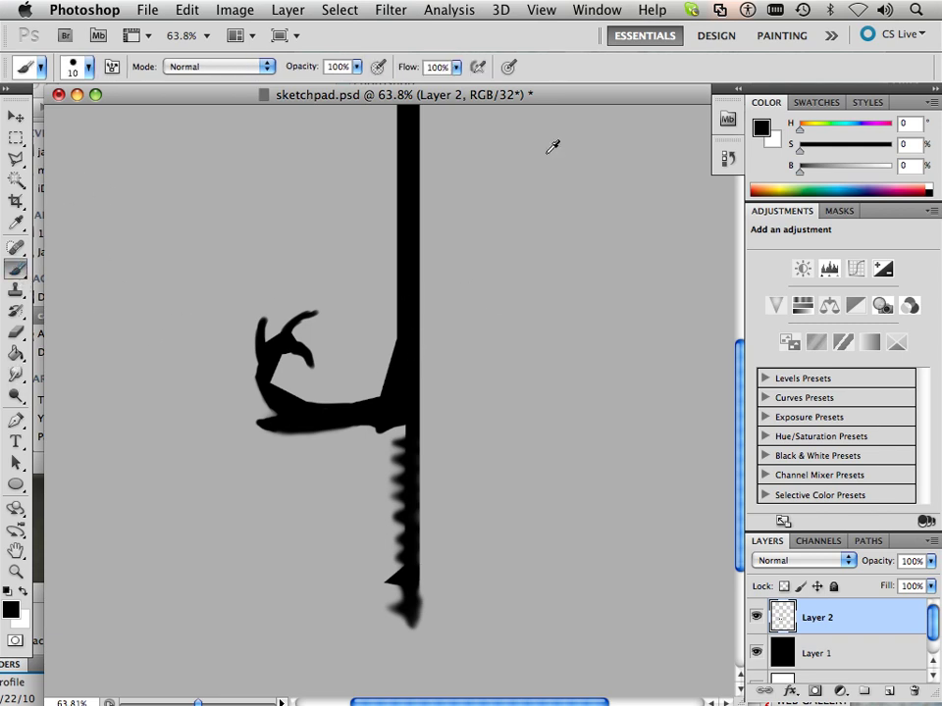
scroll(467, 401, up, 6)
drag(437, 438, 462, 291)
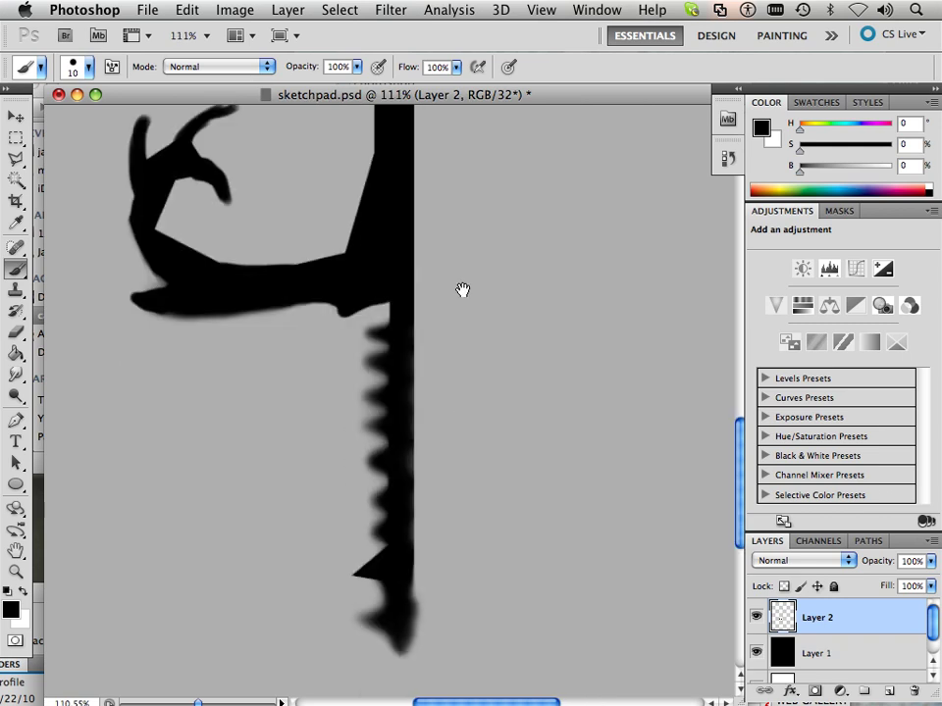
scroll(462, 291, down, 3)
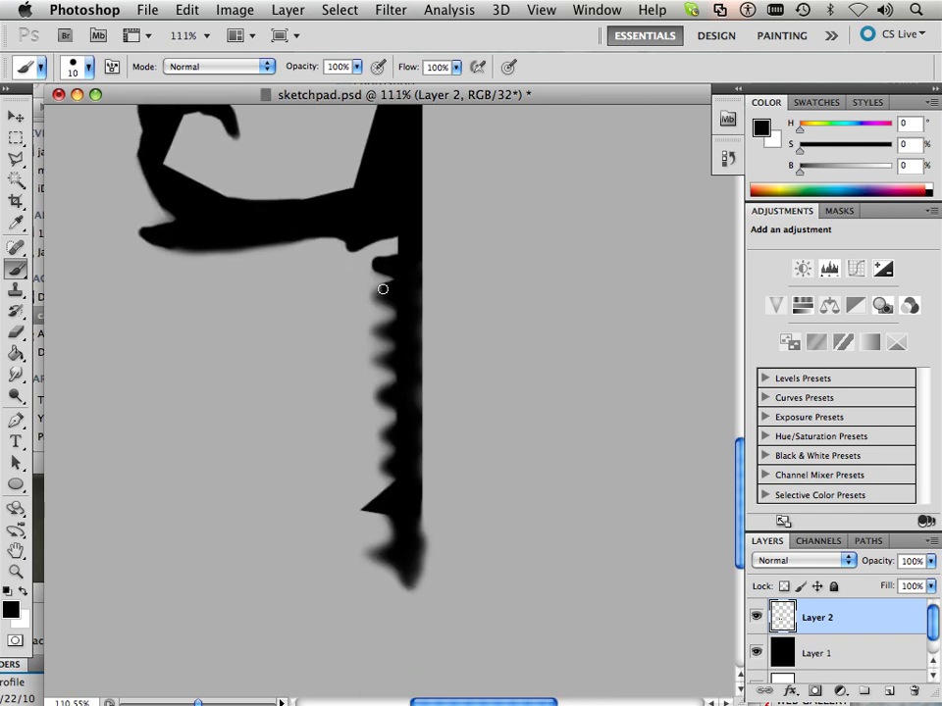
mouse_move(376, 297)
mouse_down()
mouse_move(400, 345)
mouse_move(379, 358)
mouse_move(399, 370)
mouse_move(381, 391)
mouse_move(398, 407)
mouse_move(392, 442)
mouse_up()
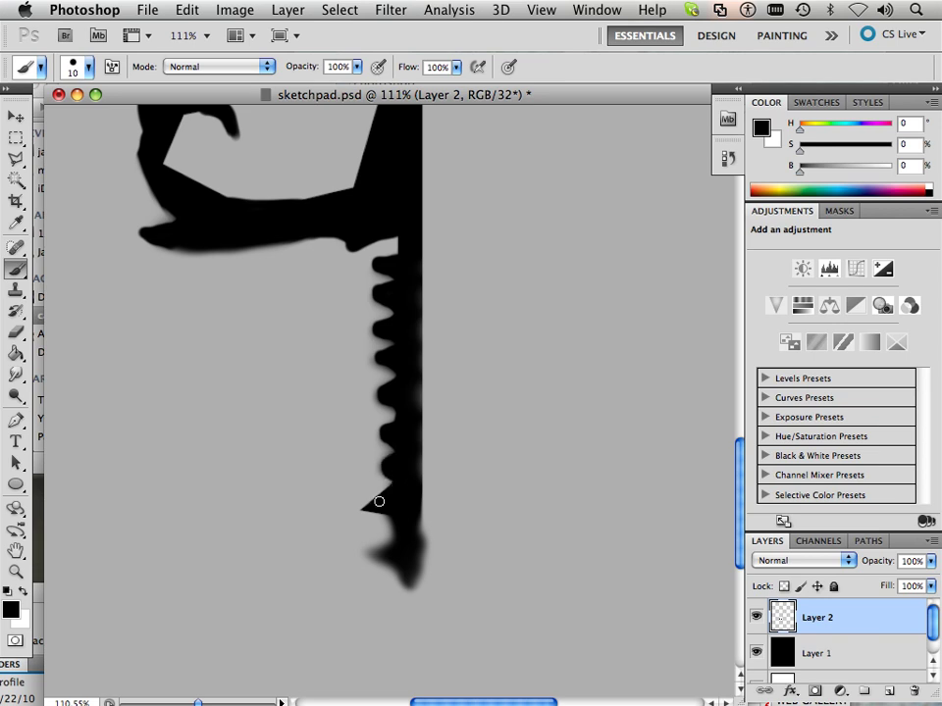
mouse_move(378, 502)
mouse_down()
mouse_move(357, 509)
mouse_move(388, 515)
mouse_move(395, 544)
mouse_up()
scroll(345, 250, down, 10)
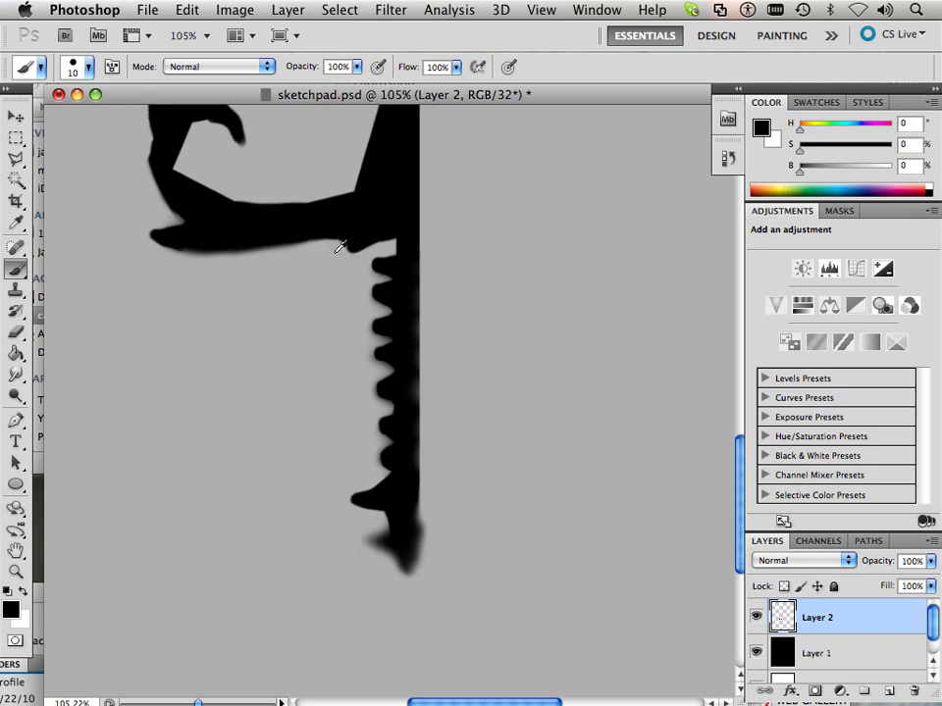
Cut small notches into the blade's left edge just above the guard and round the guard's inner curve.
scroll(340, 254, up, 2)
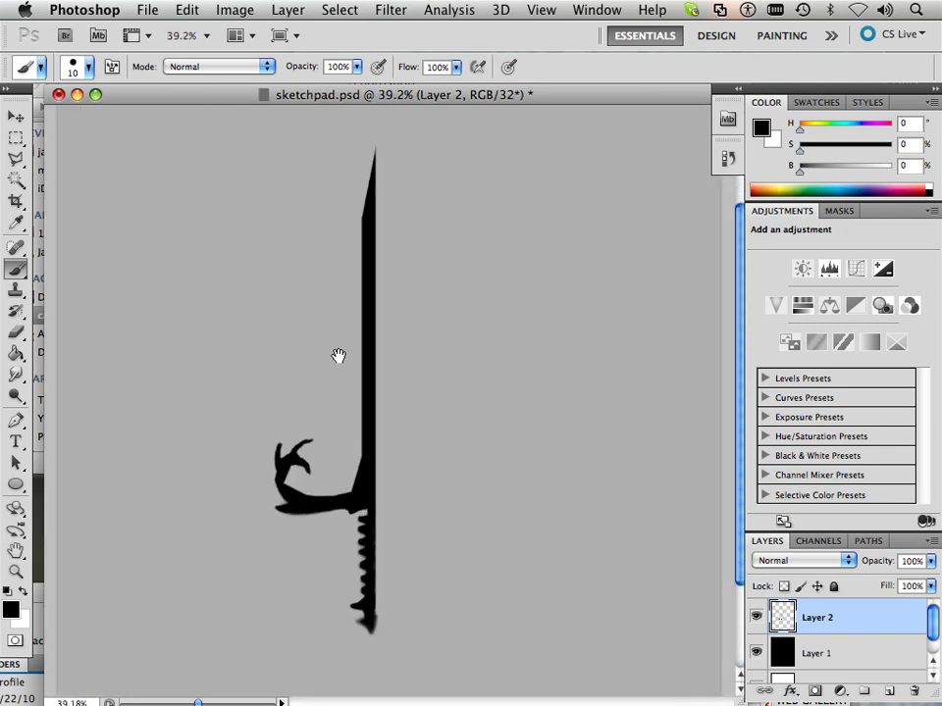
drag(336, 358, 334, 310)
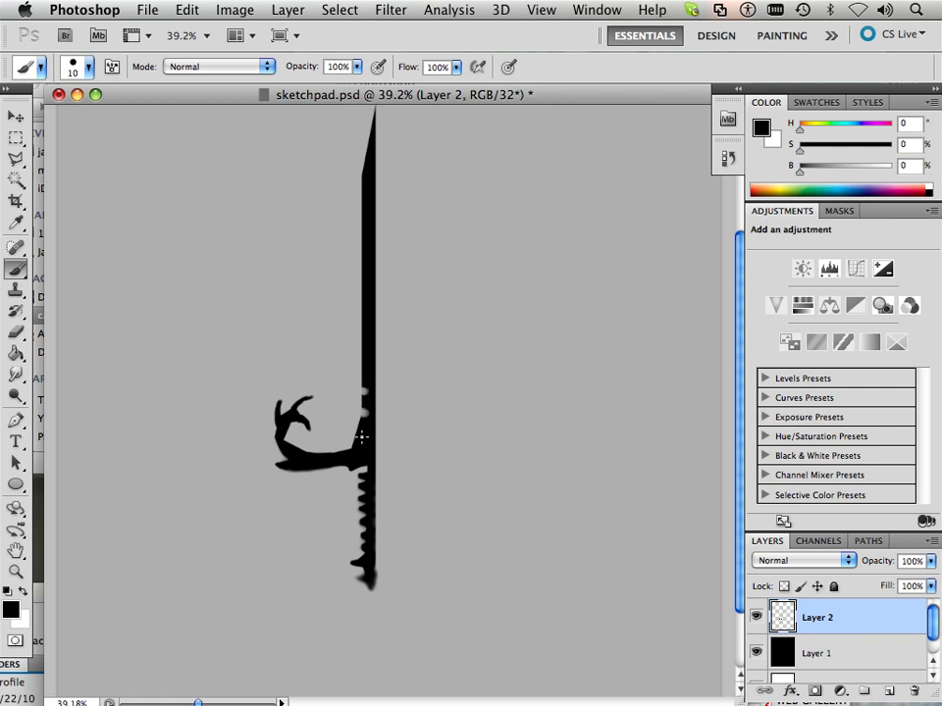
key(bracketright)
Stretch the half-sword horizontally to about 145% width and apply the transformation.
click(16, 116)
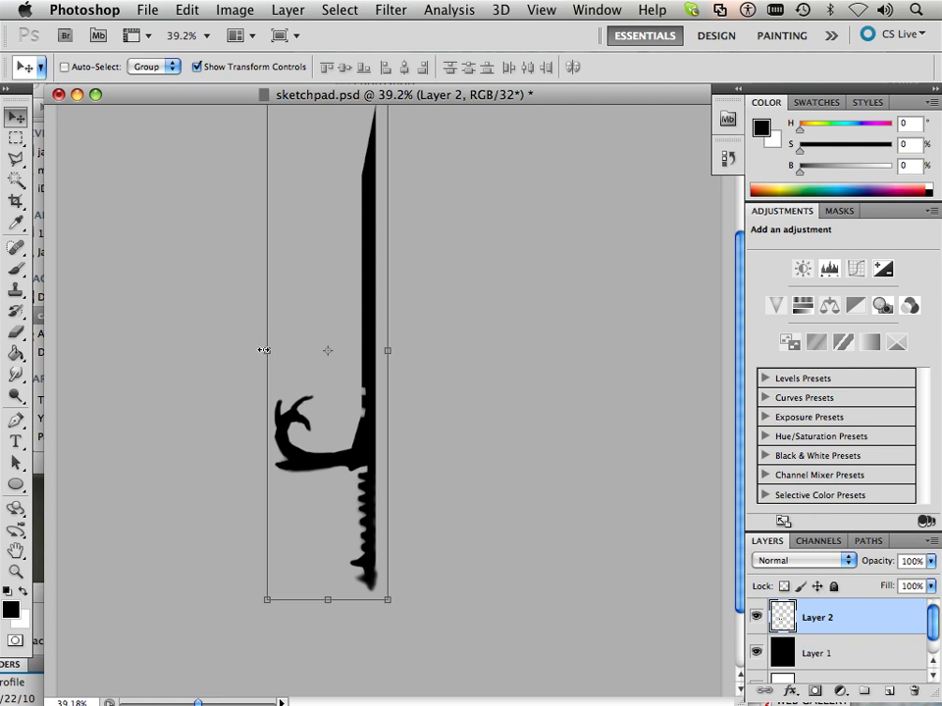
drag(264, 351, 213, 350)
click(16, 115)
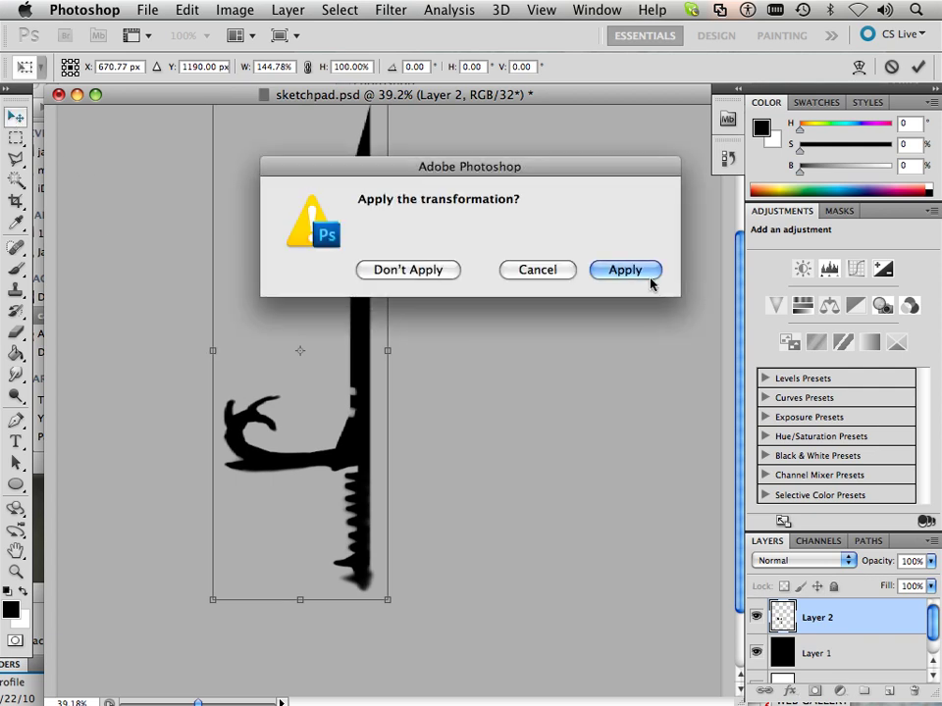
click(647, 271)
Select the guard and most of the handle with a rectangular marquee and warp the guard's horns inward toward the blade.
click(16, 137)
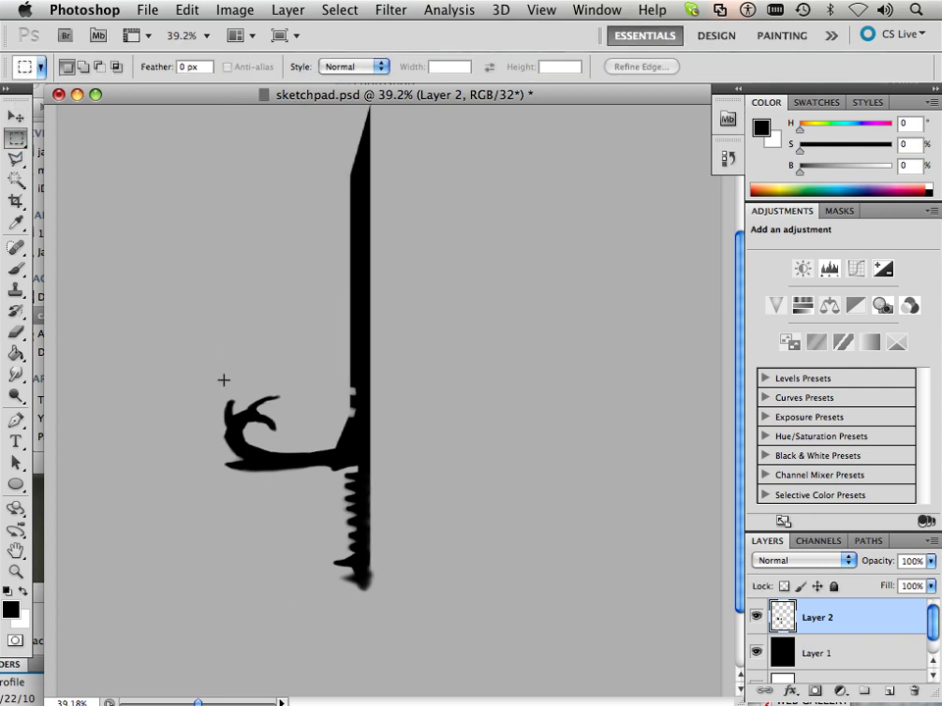
drag(343, 582, 362, 600)
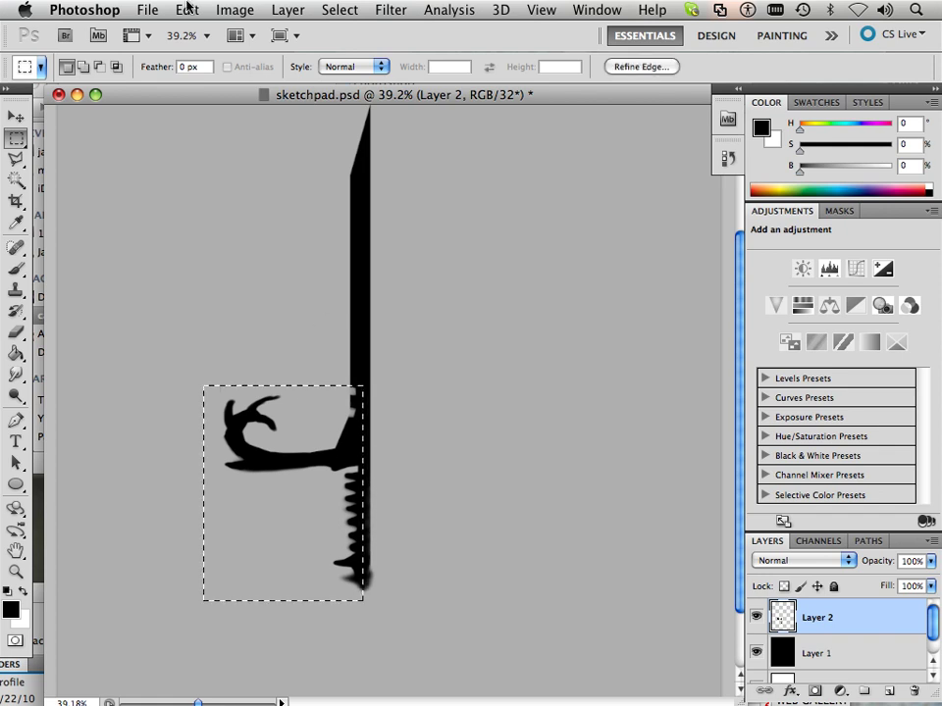
click(186, 10)
mouse_move(233, 422)
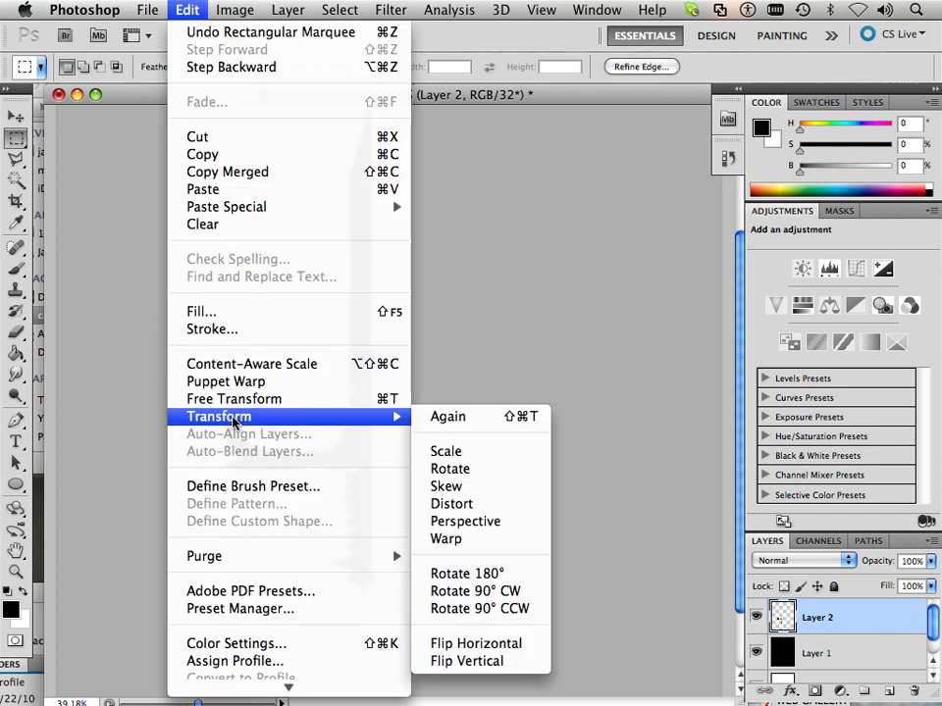
click(447, 541)
drag(231, 407, 285, 393)
drag(337, 512, 332, 511)
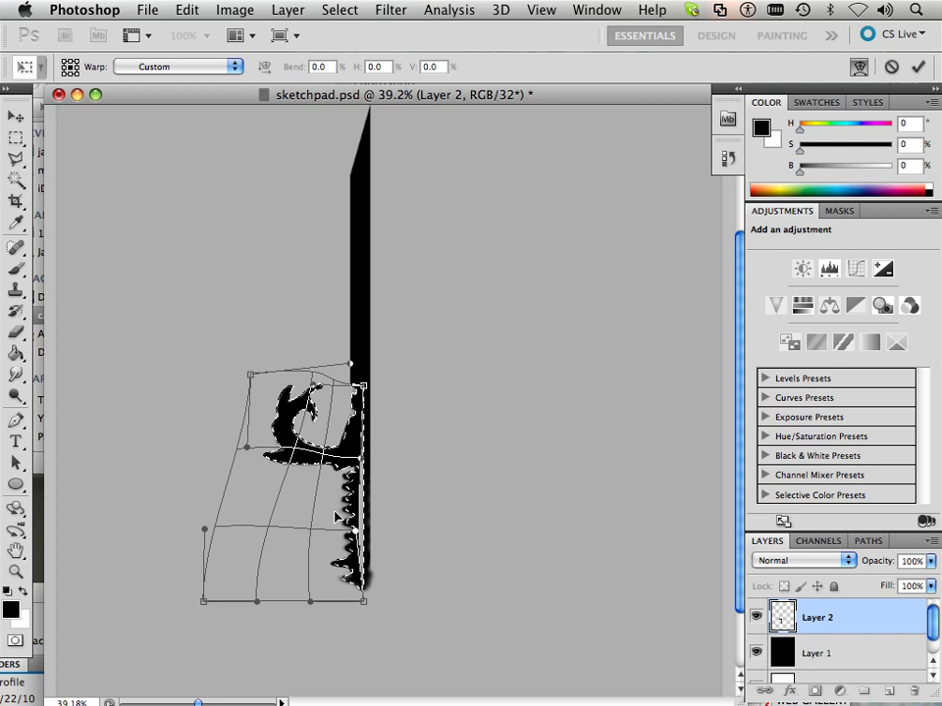
key(super+z)
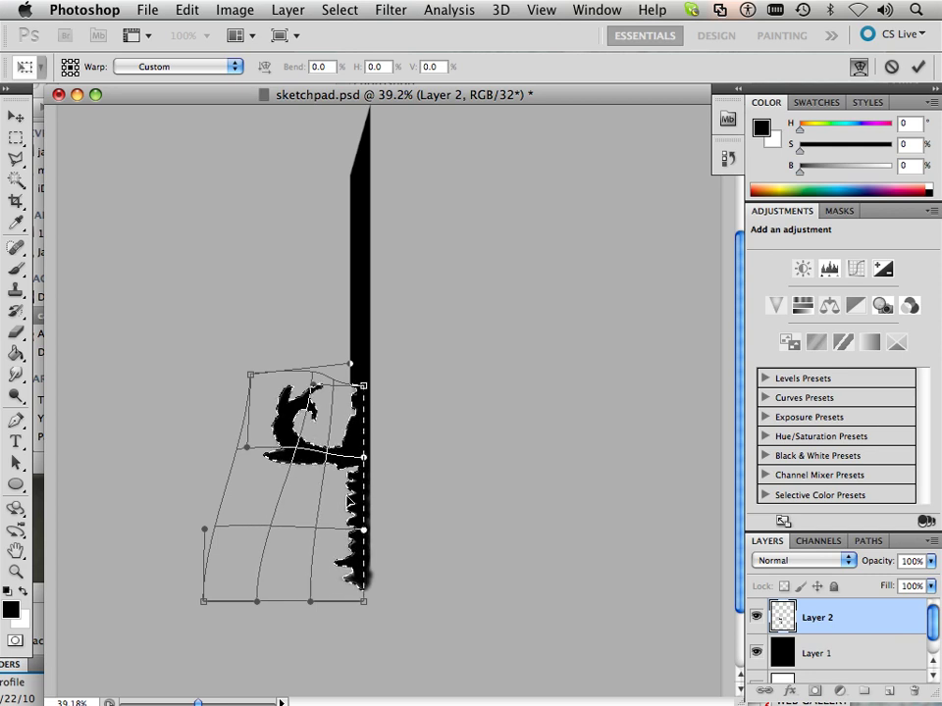
Bend the guard's lower arm downward in the warp, apply the transformation and clear the selection.
drag(297, 458, 302, 477)
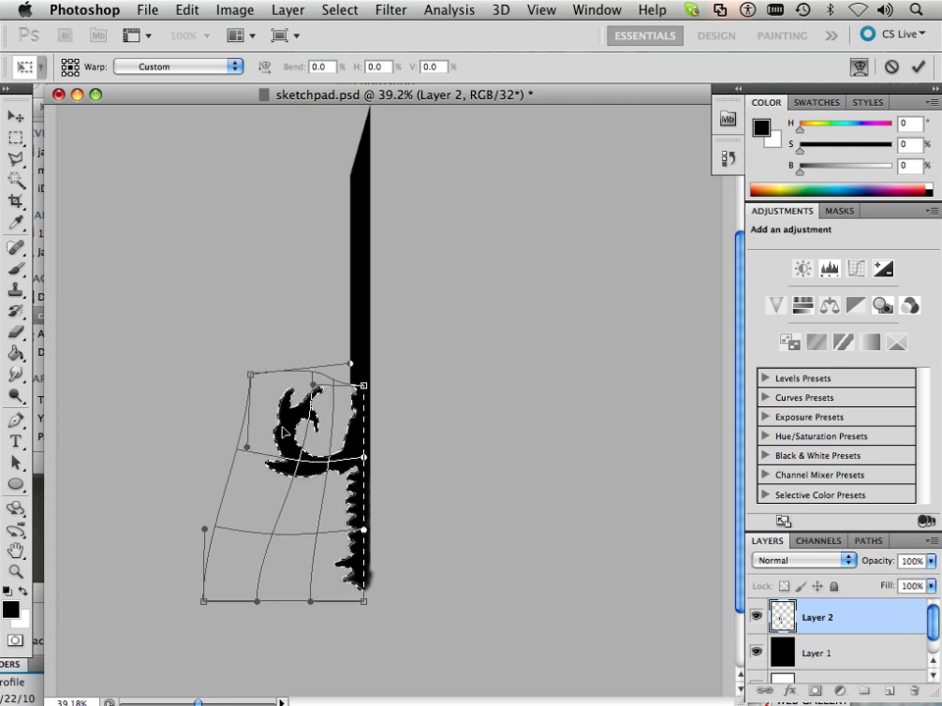
click(16, 116)
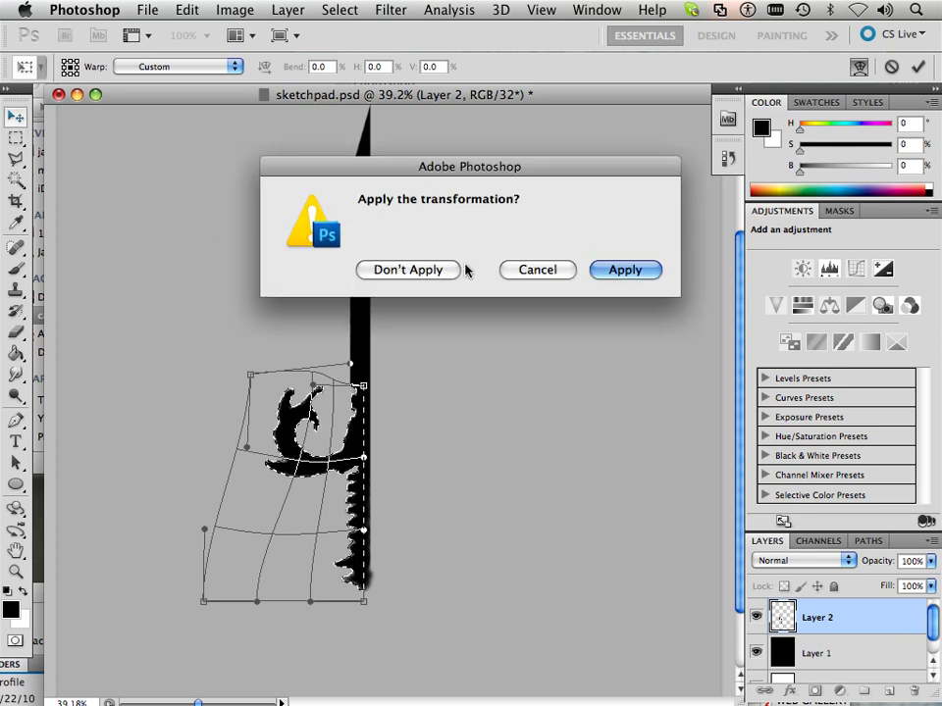
click(624, 271)
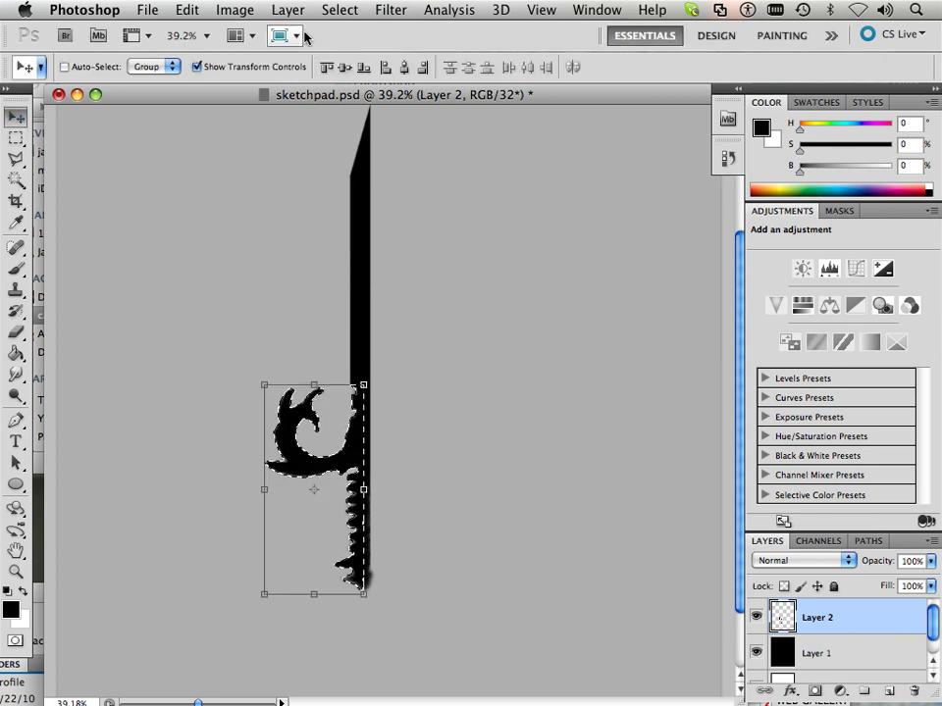
click(339, 10)
click(358, 48)
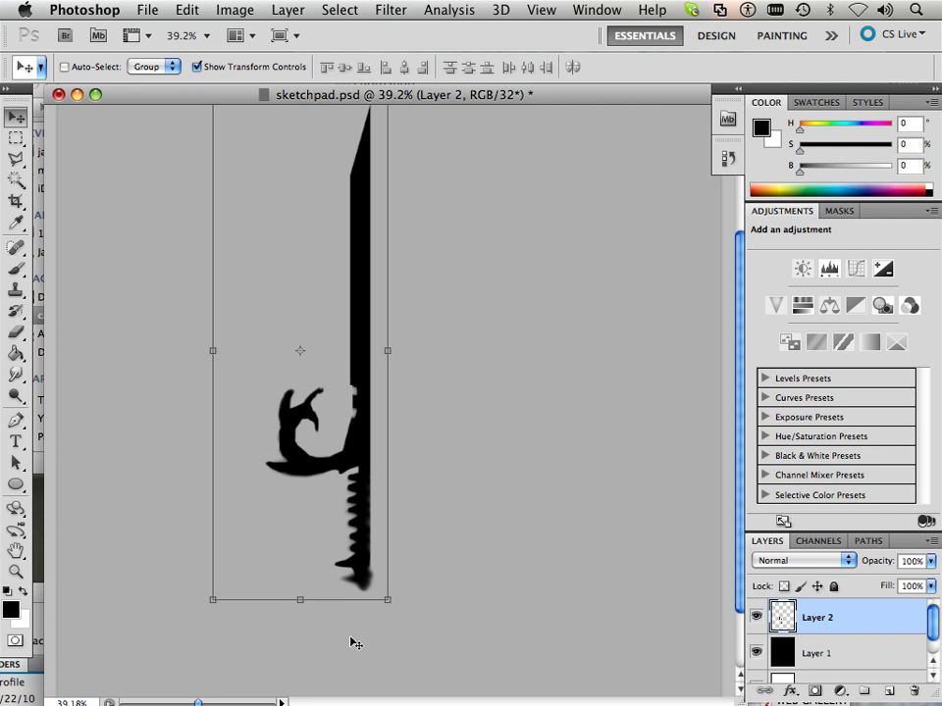
Paint a blunt side prong and a longer rounded tip onto the pommel with a 15 px black brush.
scroll(337, 628, up, 5)
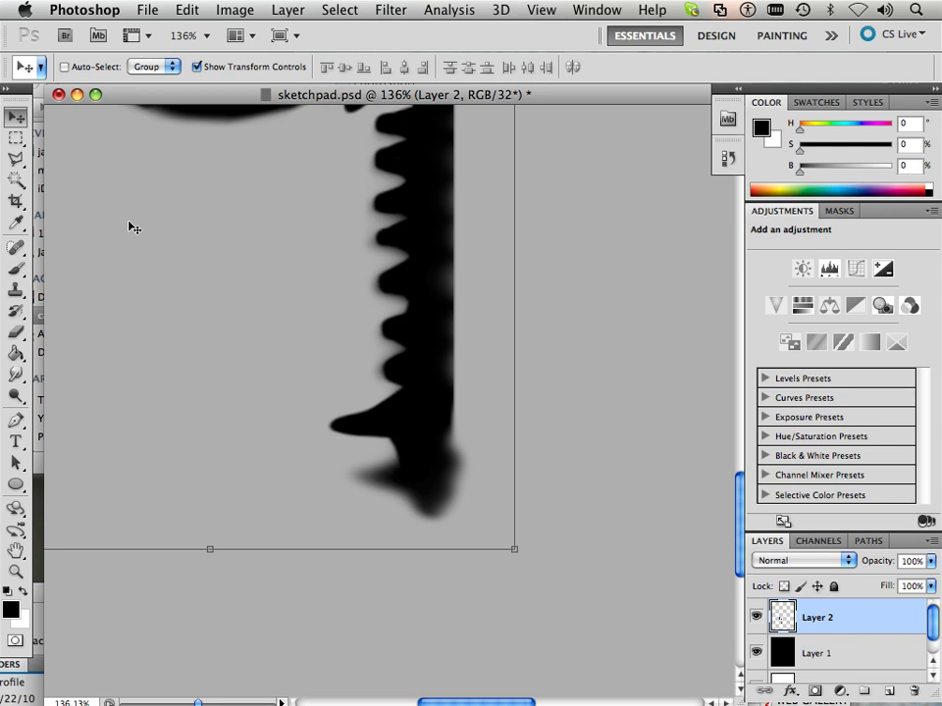
click(16, 267)
mouse_move(412, 458)
mouse_down()
mouse_move(355, 475)
mouse_move(359, 492)
mouse_move(381, 491)
mouse_move(422, 513)
mouse_move(436, 570)
mouse_move(445, 390)
mouse_move(441, 557)
mouse_move(426, 488)
mouse_move(387, 482)
mouse_up()
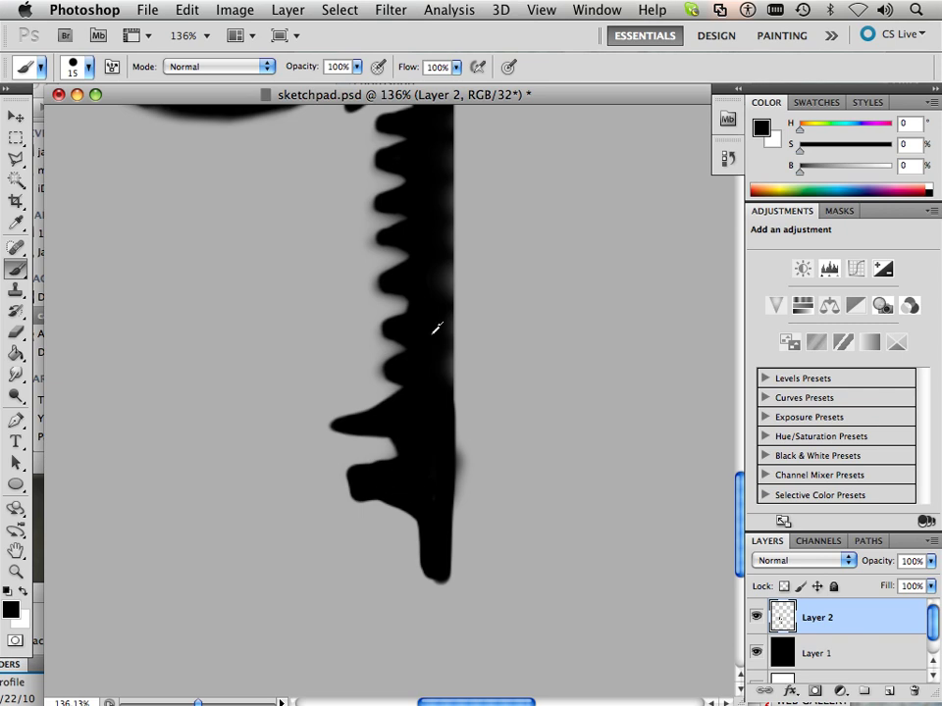
Round the notched blocks on the blade's left edge and paint a black bulge where the blade meets the guard.
scroll(426, 268, up, 10)
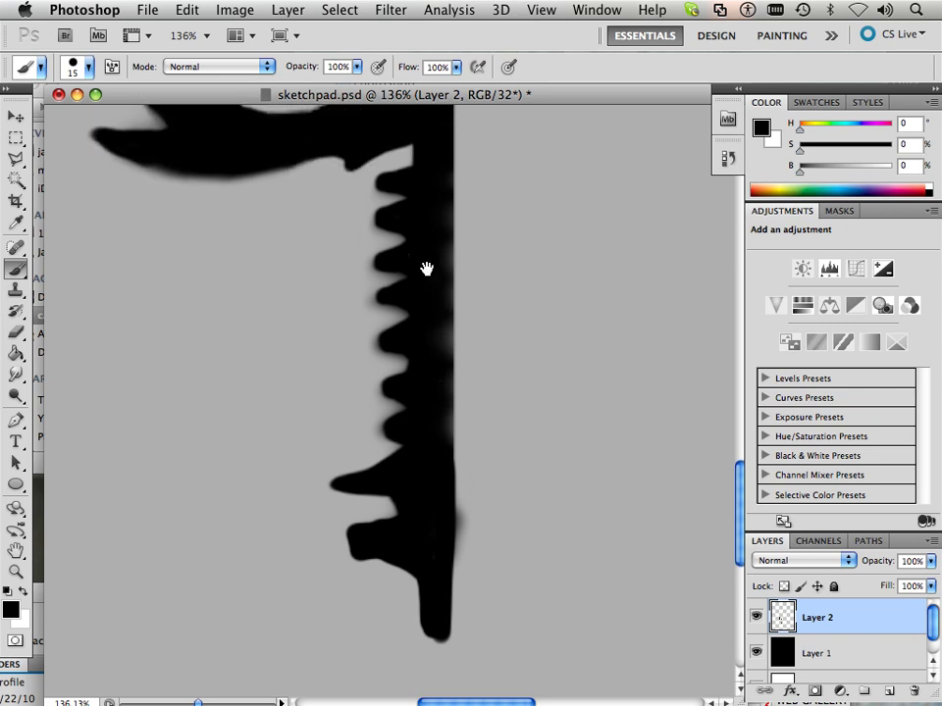
scroll(426, 268, up, 8)
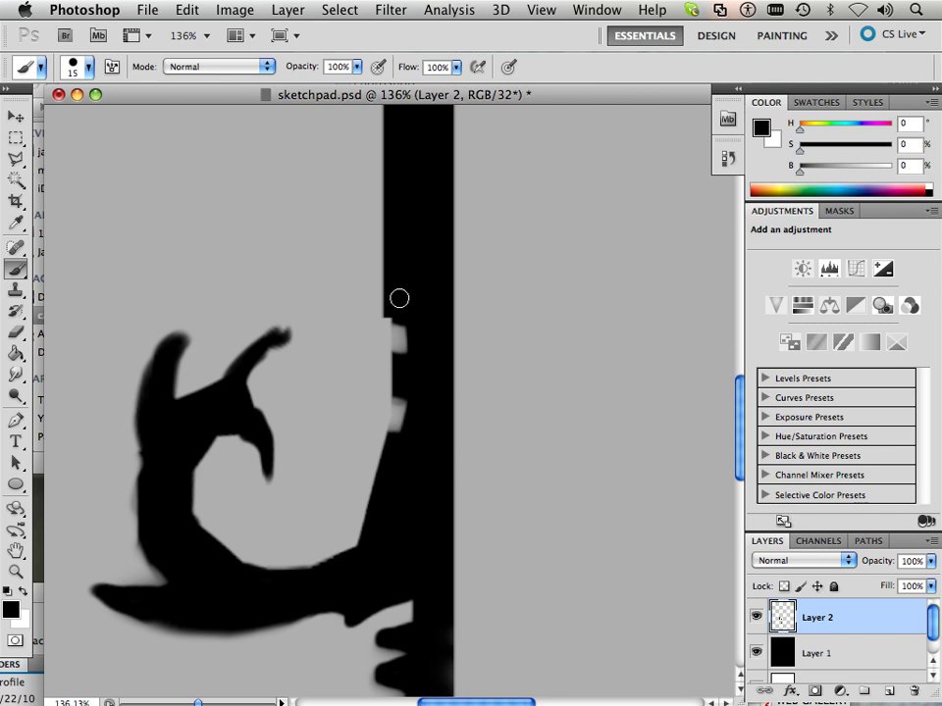
mouse_move(399, 297)
mouse_down()
mouse_move(390, 313)
mouse_move(416, 340)
mouse_move(388, 365)
mouse_move(400, 391)
mouse_up()
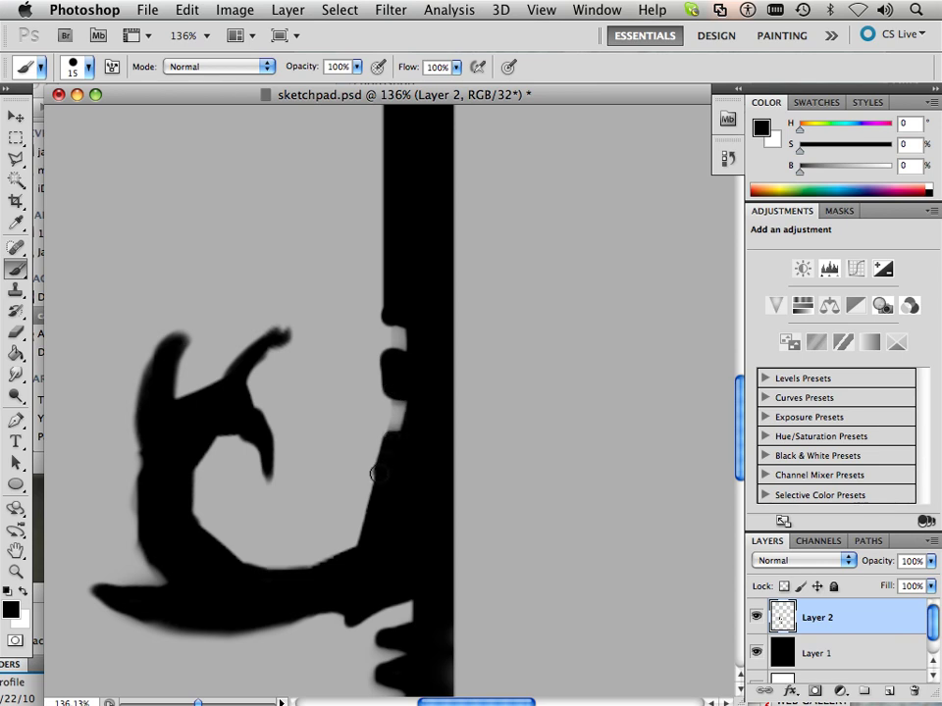
mouse_move(378, 474)
mouse_down()
mouse_move(355, 496)
mouse_move(362, 559)
mouse_up()
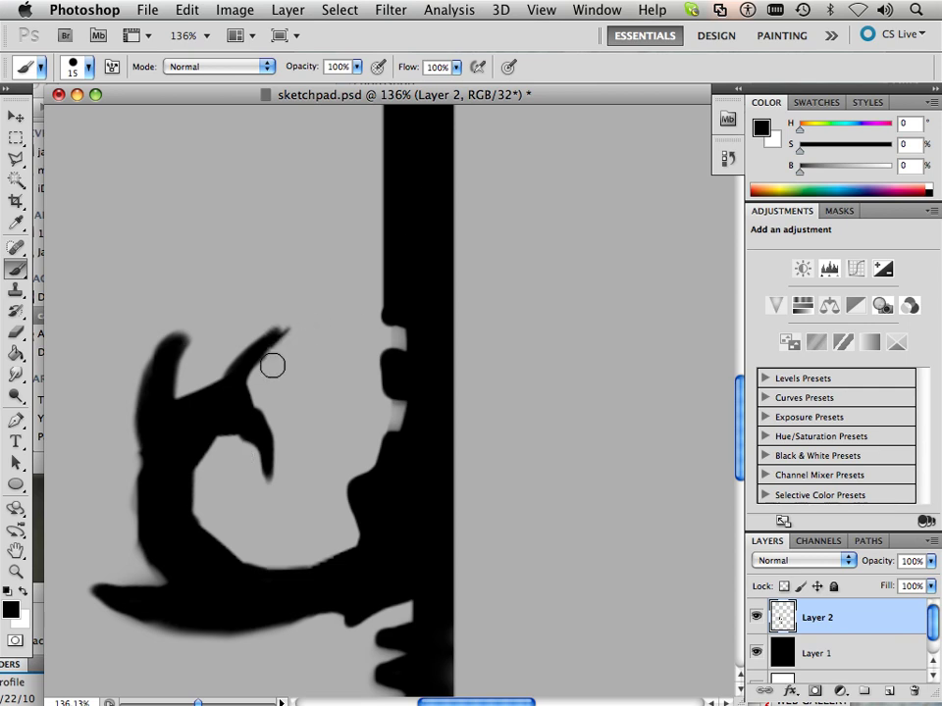
Taper the guard's horns to sharp points and smooth the curved arm's edges.
mouse_move(273, 365)
mouse_down()
mouse_move(309, 311)
mouse_move(186, 364)
mouse_move(183, 382)
mouse_up()
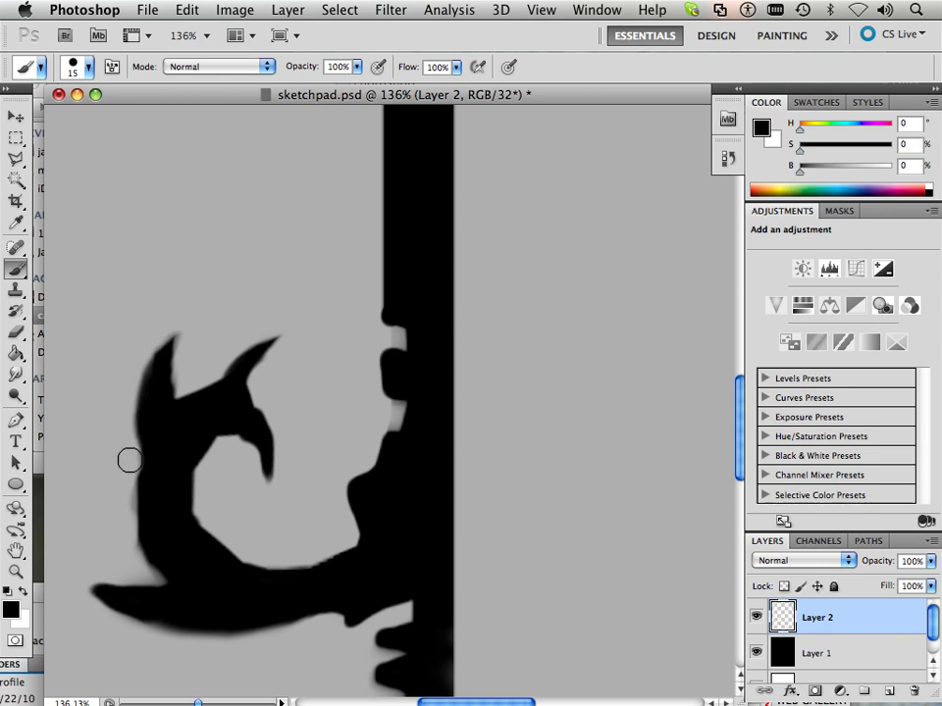
drag(130, 460, 129, 539)
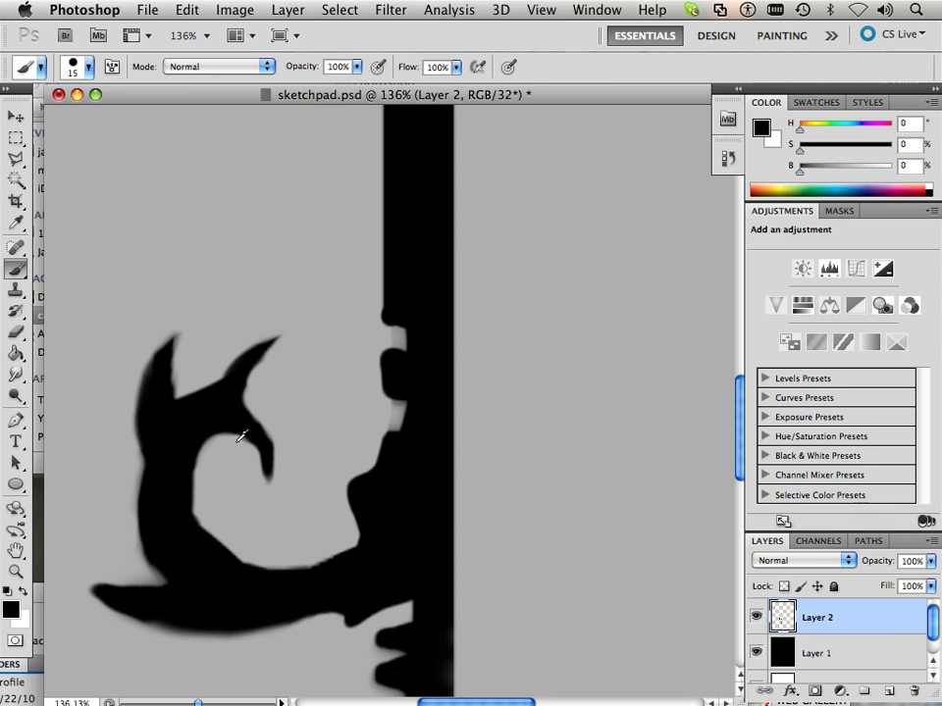
Duplicate the half-sword layer and flip the copy horizontally about a pivot near the blade's straight edge.
alt+scroll(264, 461, down, 6)
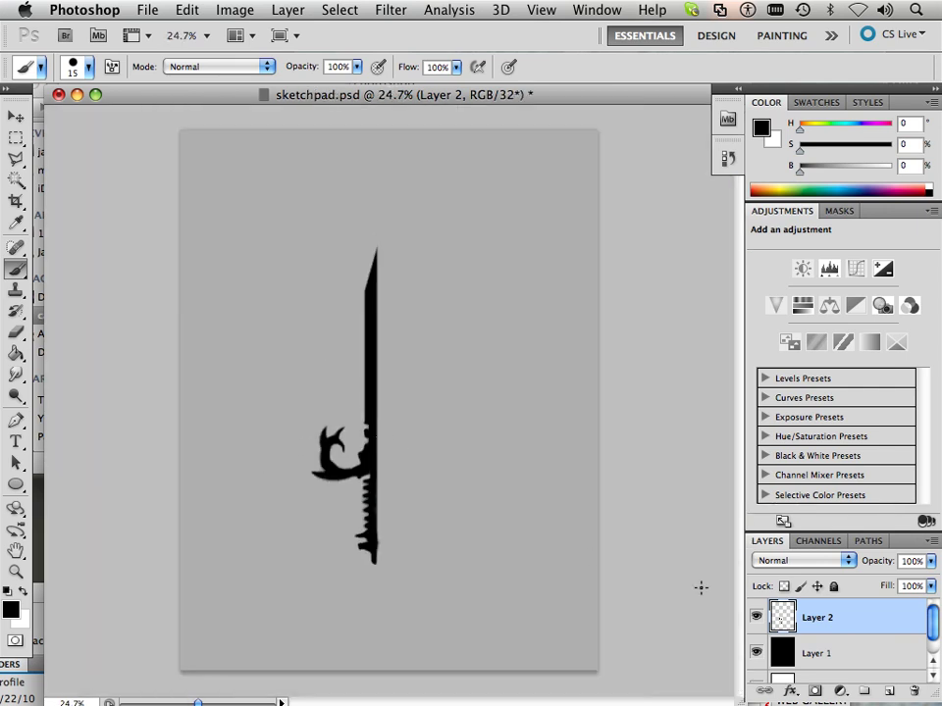
drag(853, 616, 890, 692)
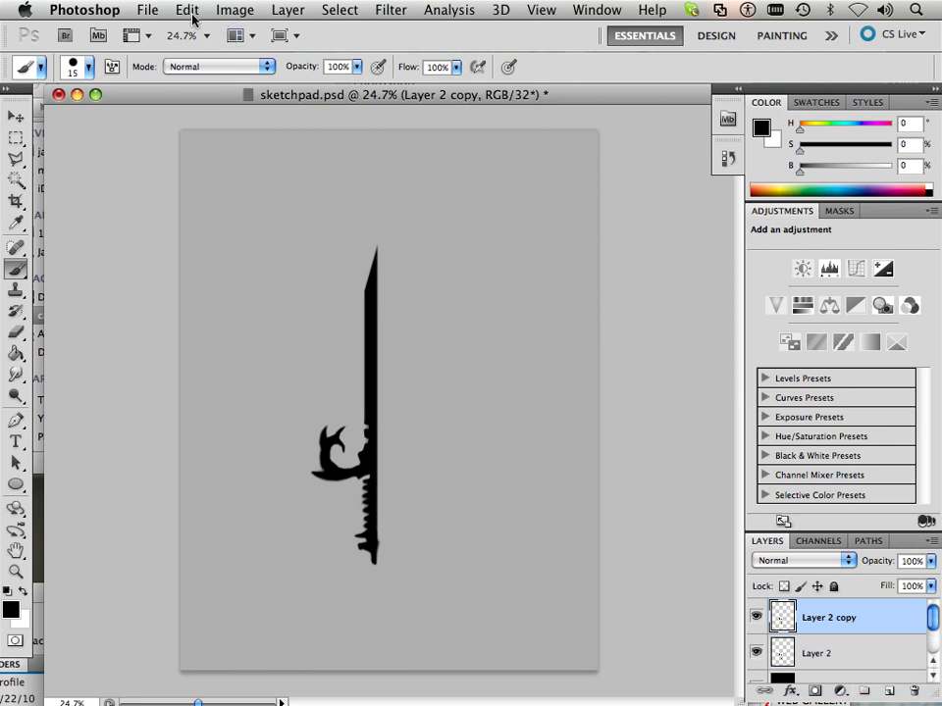
click(17, 117)
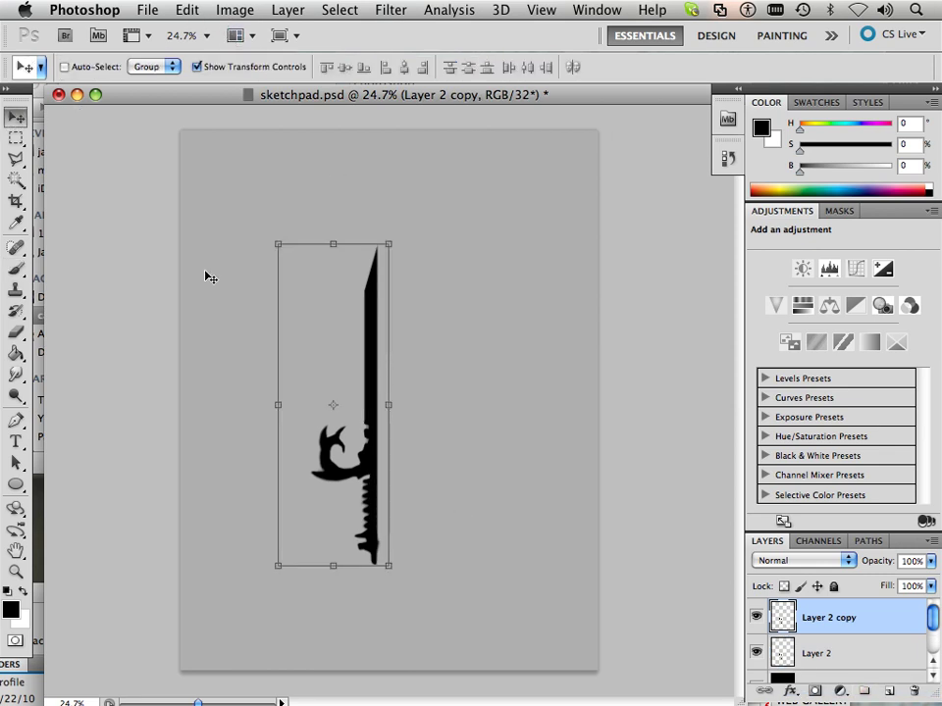
key(super+t)
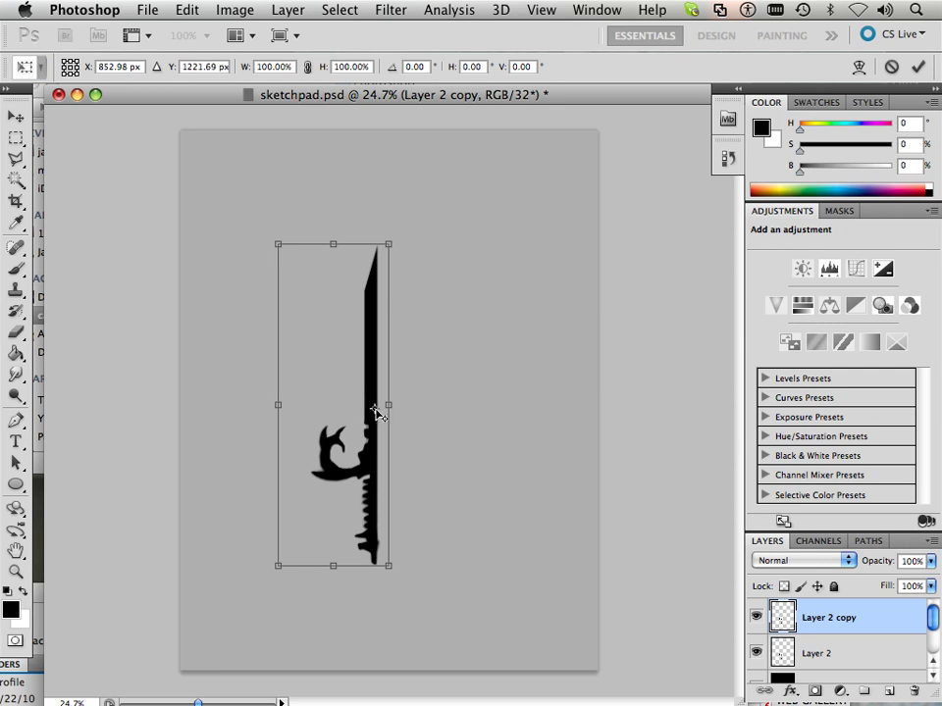
click(196, 14)
mouse_move(169, 418)
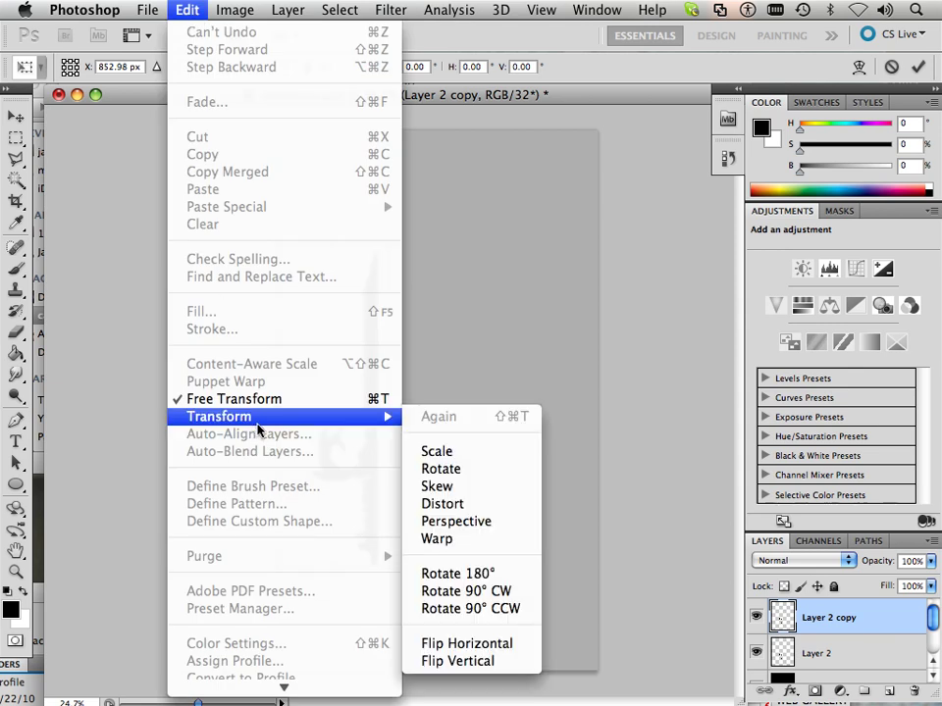
click(449, 644)
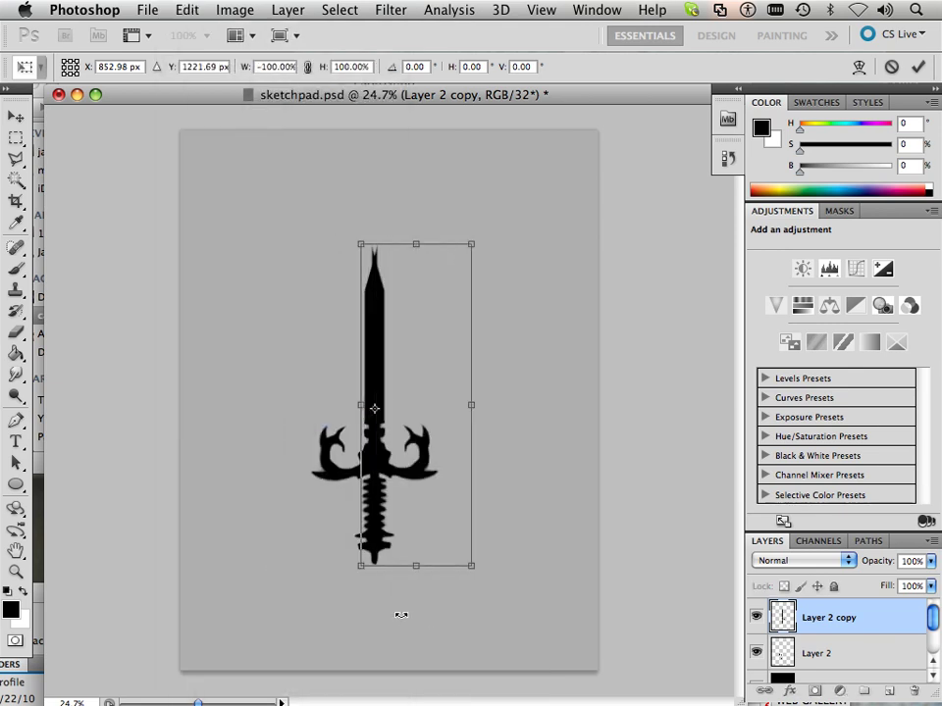
Nudge the mirrored half rightward until both halves form a single blade point, and apply the transformation.
scroll(378, 566, up, 4)
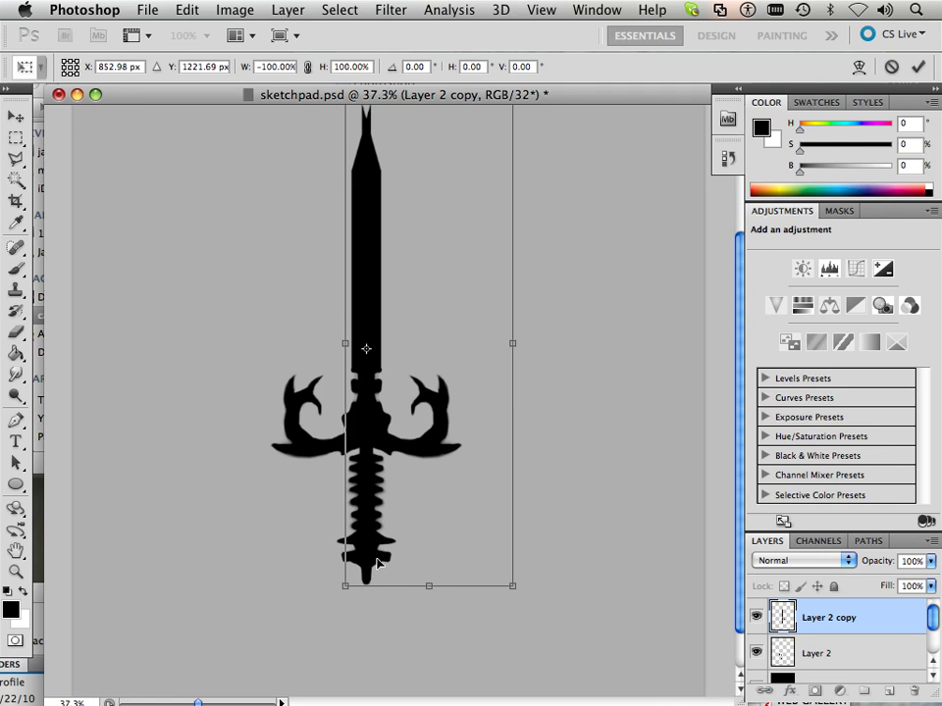
key(Right)
key(Right)
key(Right)
key(Right)
key(Right)
key(Right)
key(Right)
key(Right)
key(Right)
key(Right)
key(Right)
key(Right)
key(Right)
key(Right)
key(Right)
key(Right)
key(Right)
key(Right)
key(Right)
key(Right)
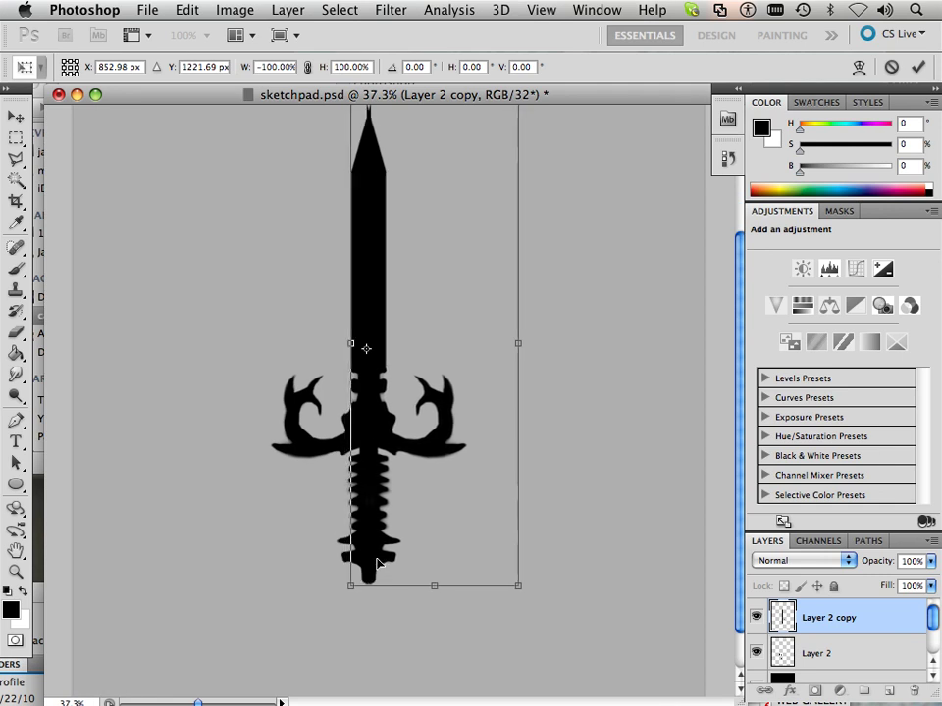
key(Right)
key(Right)
key(Right)
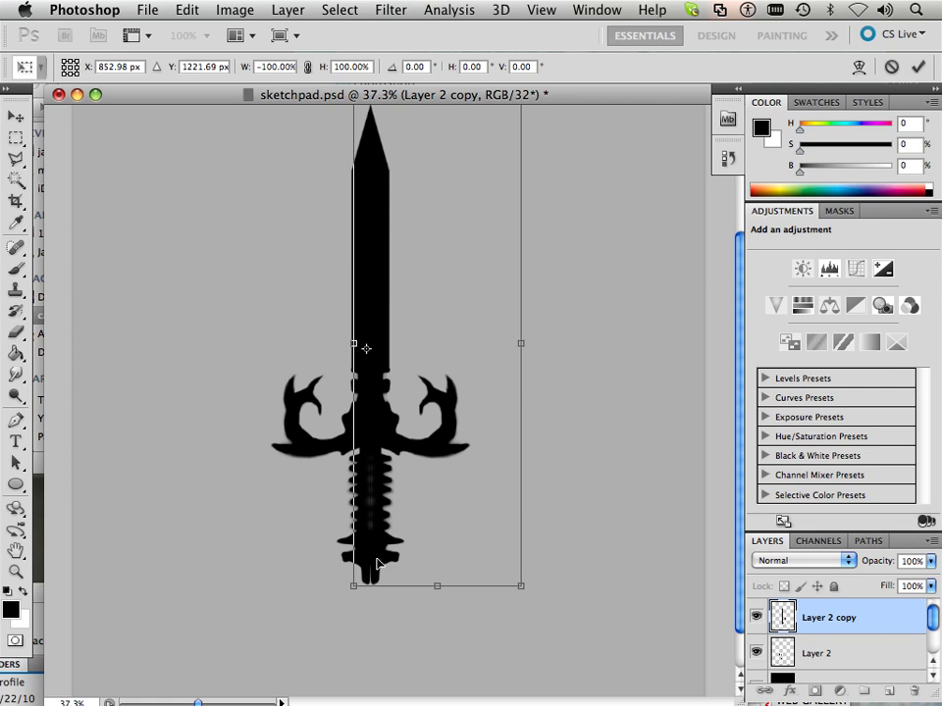
click(106, 9)
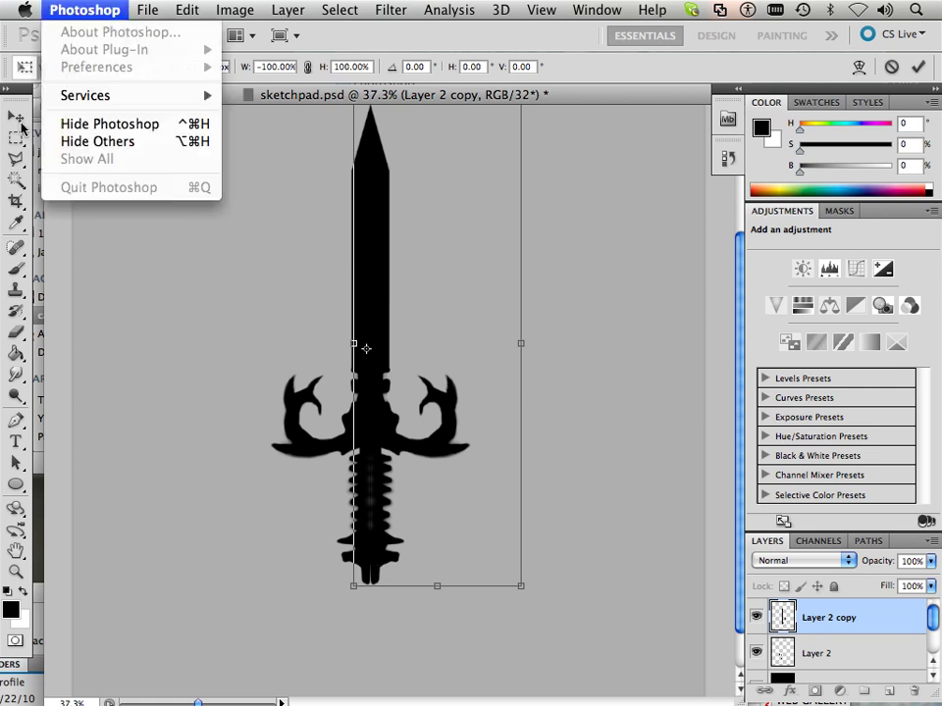
click(21, 126)
click(16, 117)
click(650, 278)
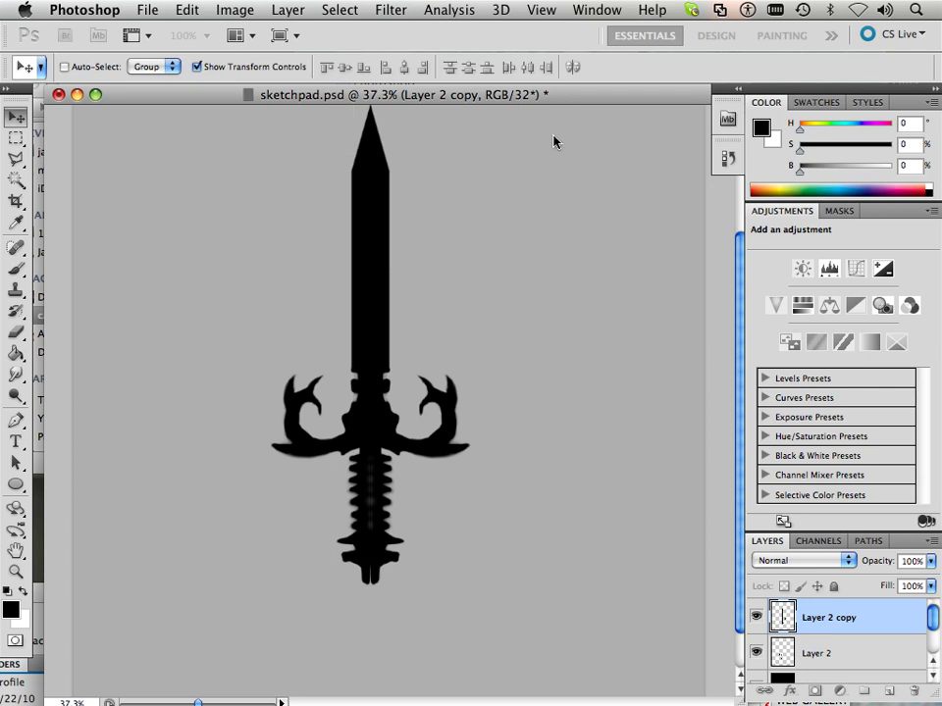
Merge the mirrored copy down into Layer 2 and paint black over the seam in the handle and pommel tip.
click(287, 10)
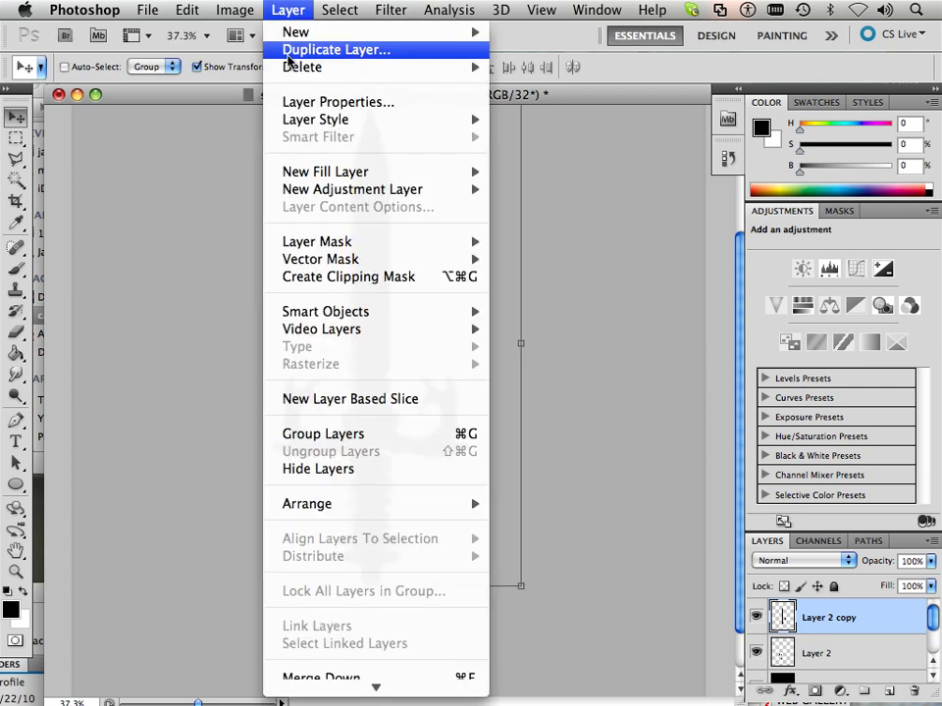
click(289, 677)
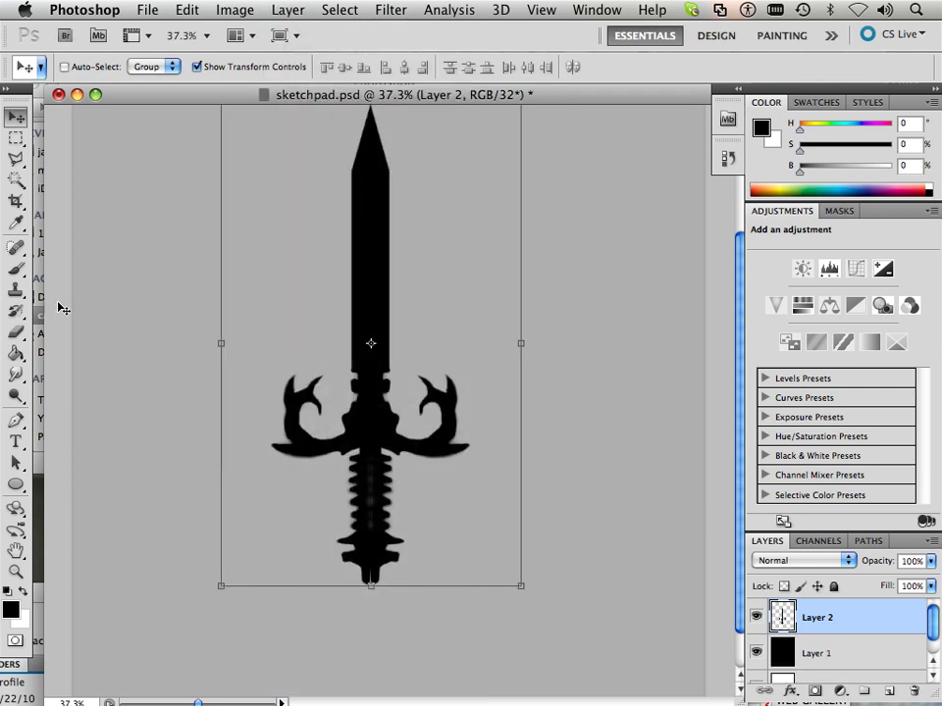
click(16, 268)
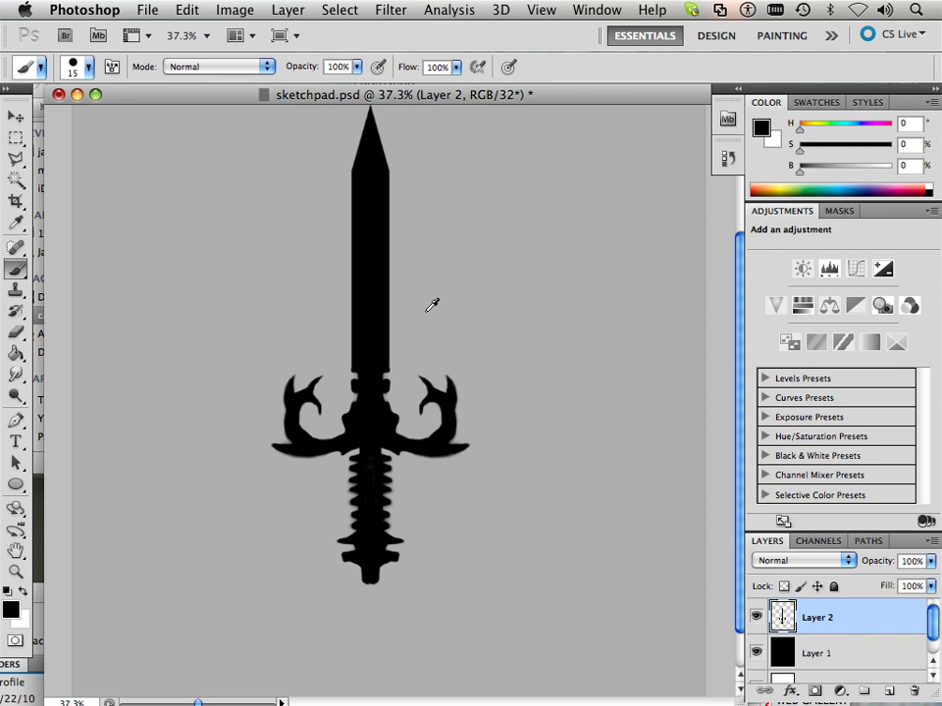
Select the whole handle and pommel below the guard with a closed polygonal lasso outline.
scroll(432, 306, up, 5)
drag(368, 441, 365, 319)
click(16, 159)
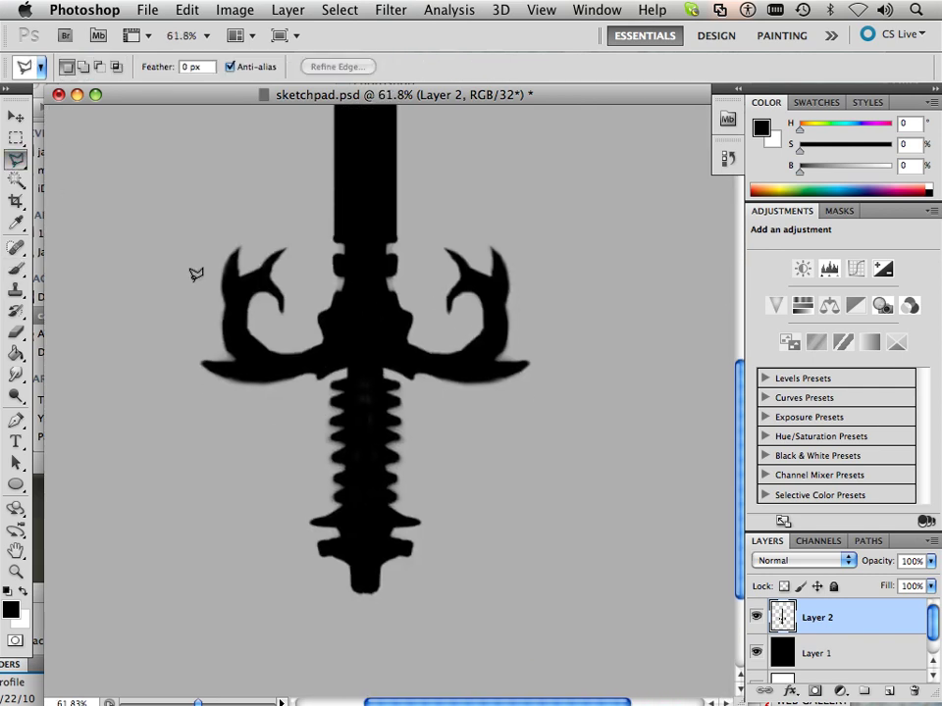
click(327, 376)
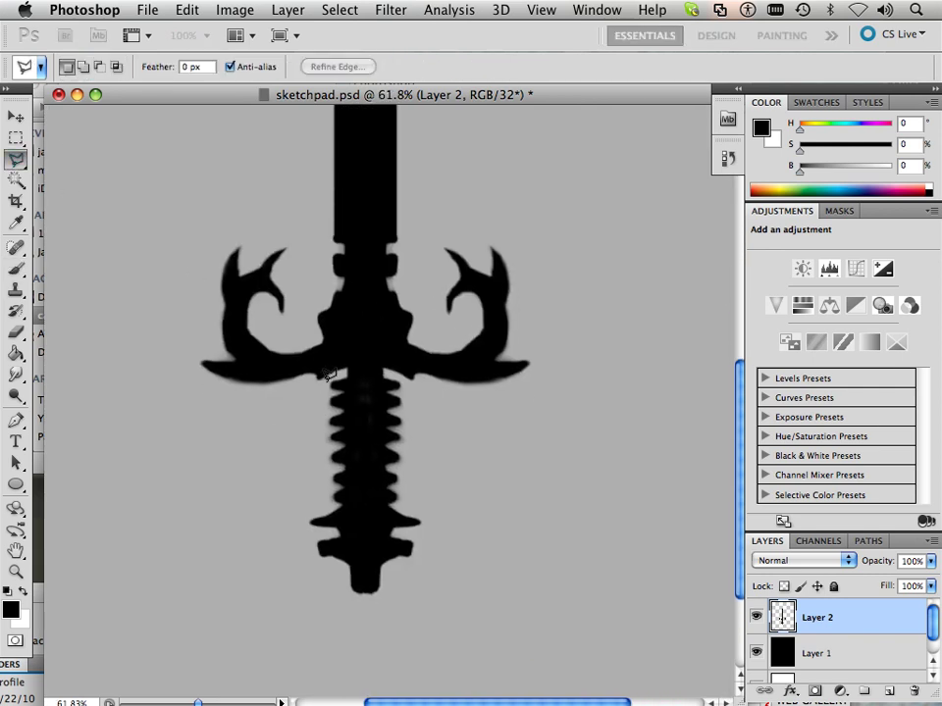
click(347, 372)
click(389, 370)
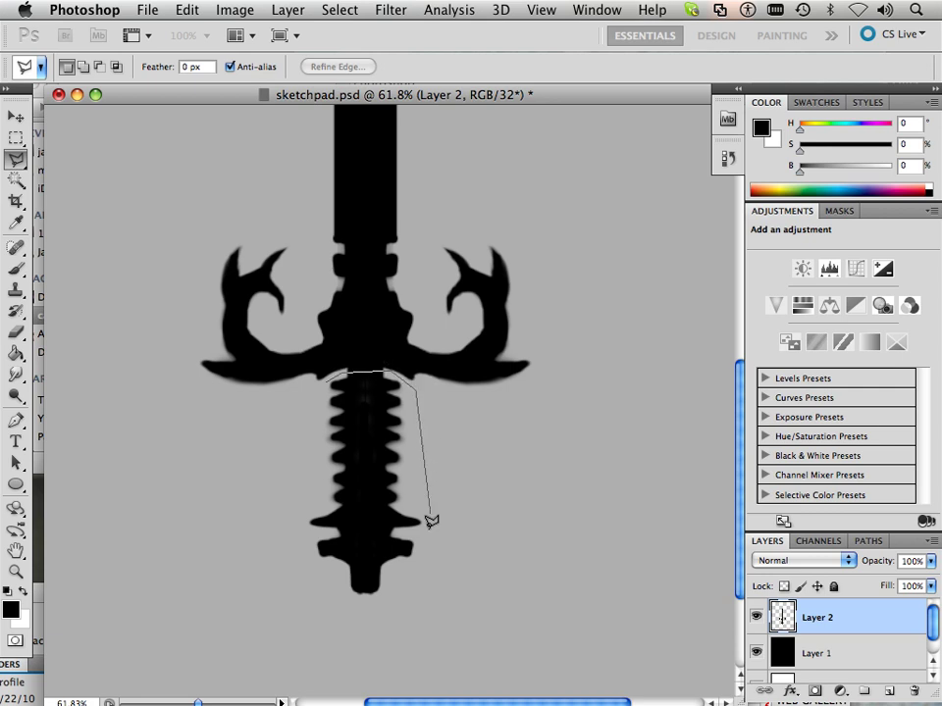
click(430, 583)
click(364, 648)
click(291, 590)
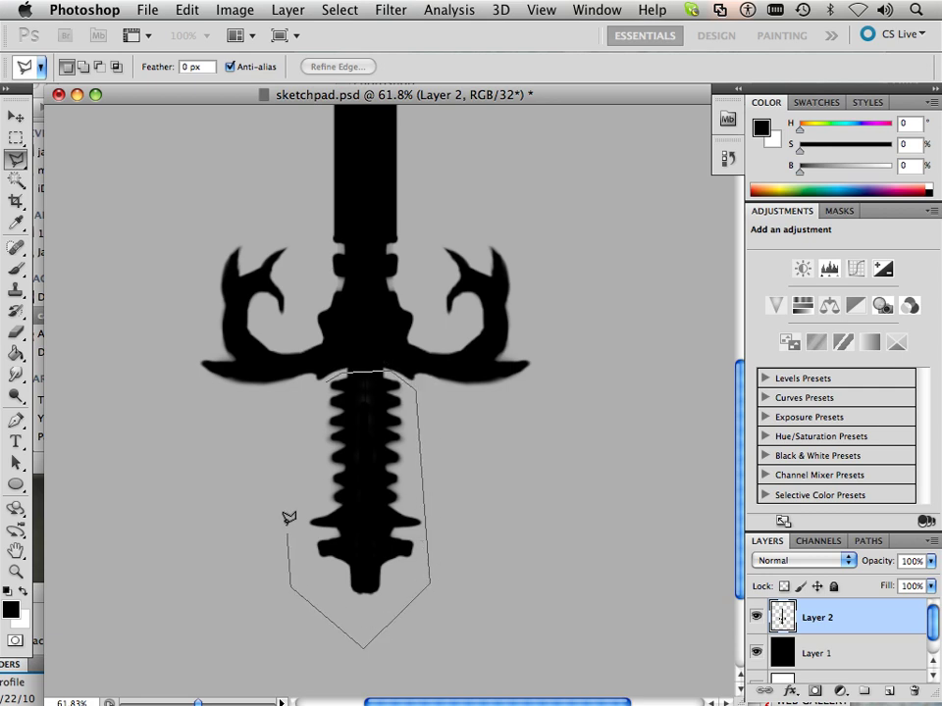
click(292, 493)
click(327, 376)
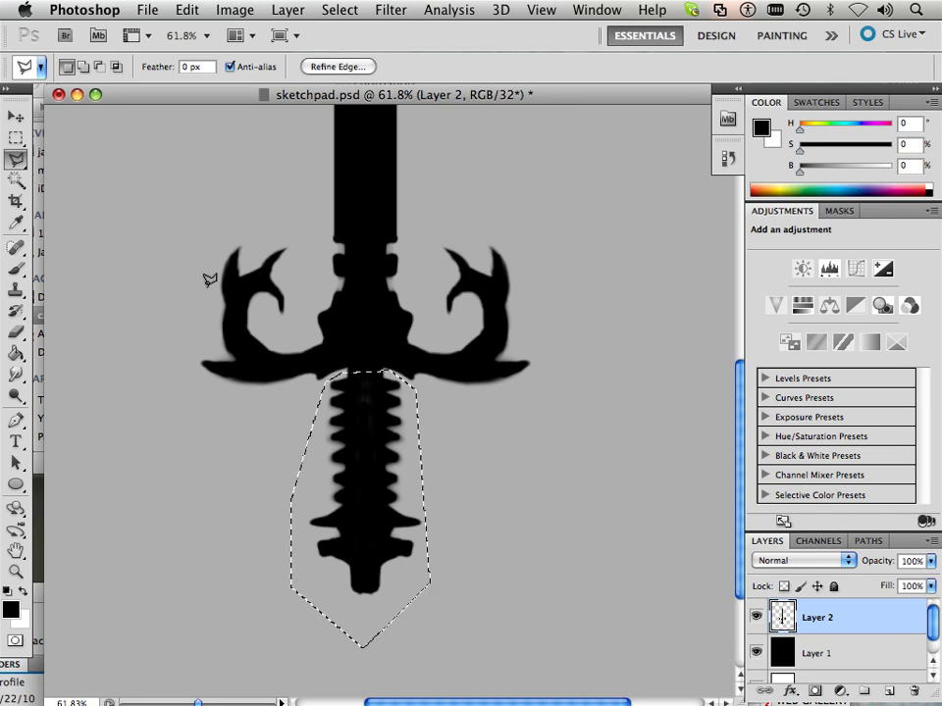
Narrow the selected handle to about 70% width at full height, center it up against the guard, and apply the transformation.
click(15, 115)
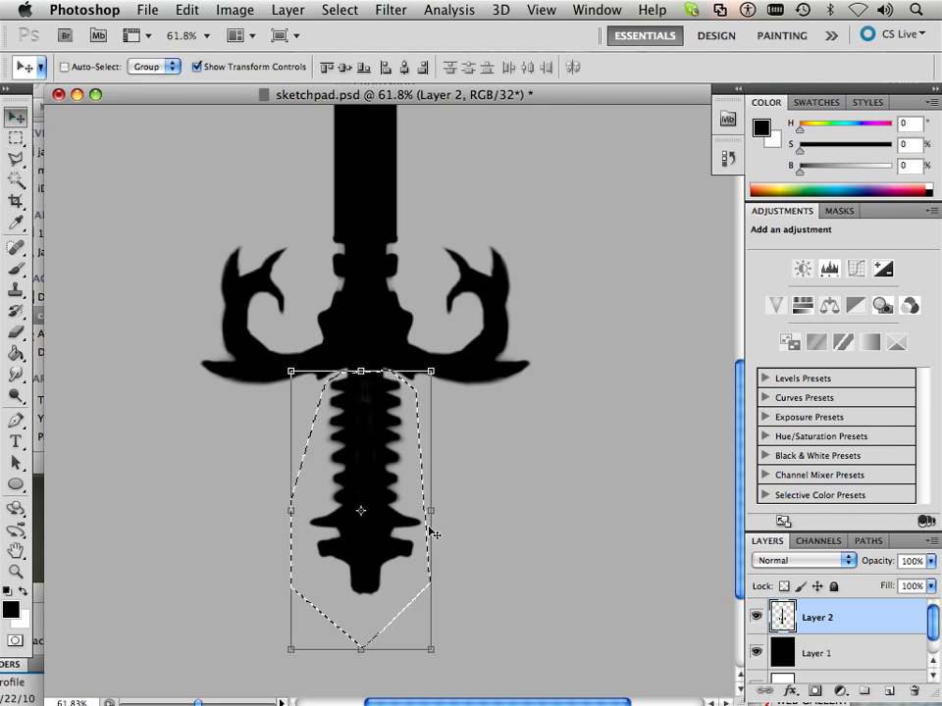
drag(430, 510, 366, 483)
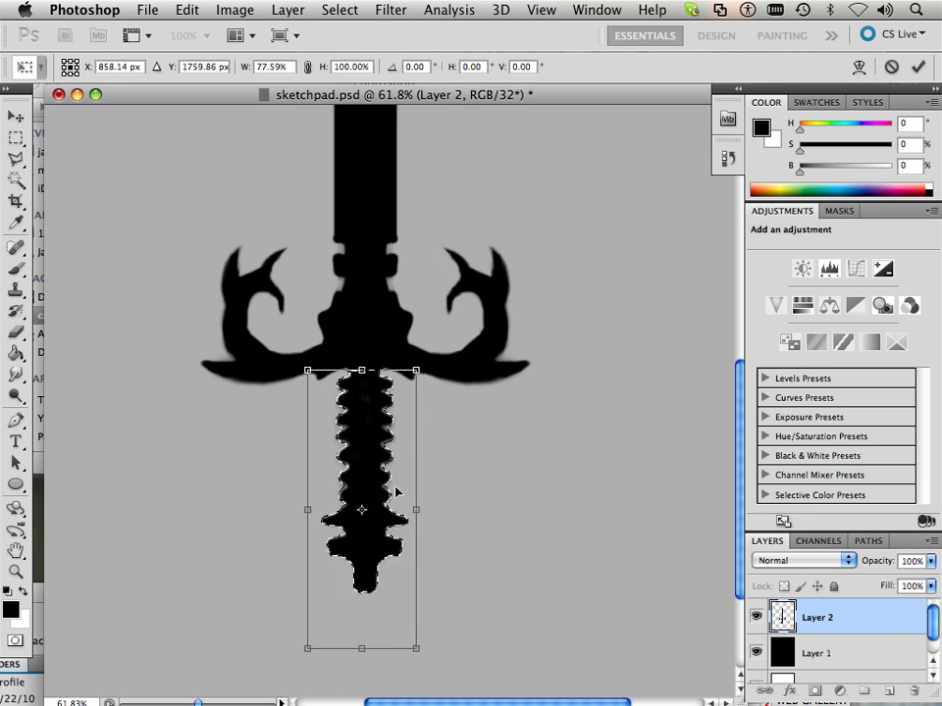
drag(416, 509, 406, 510)
drag(360, 482, 366, 486)
key(v)
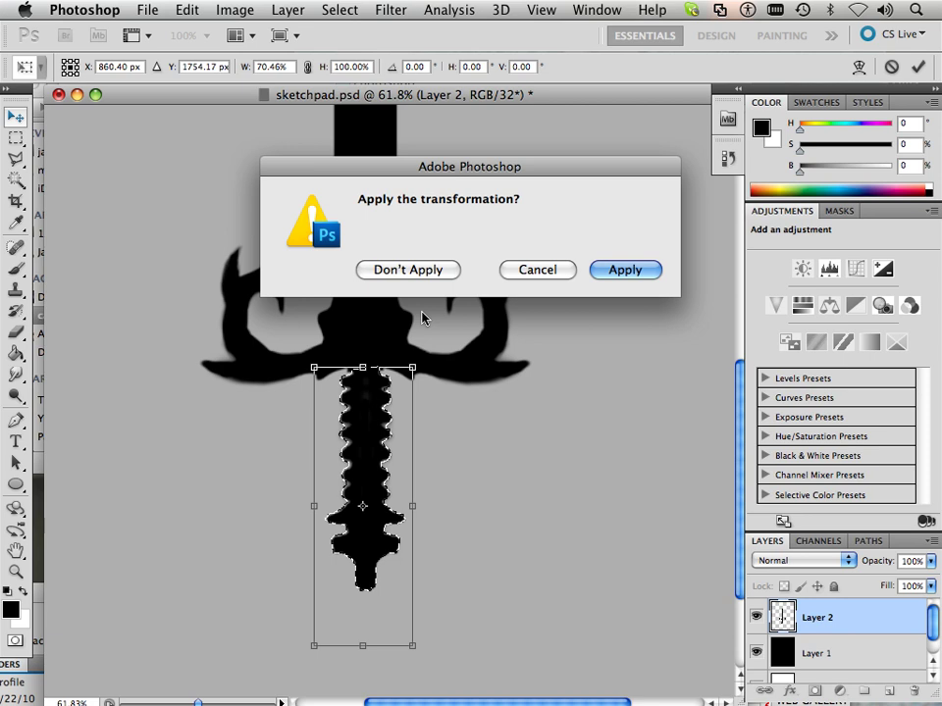
click(624, 271)
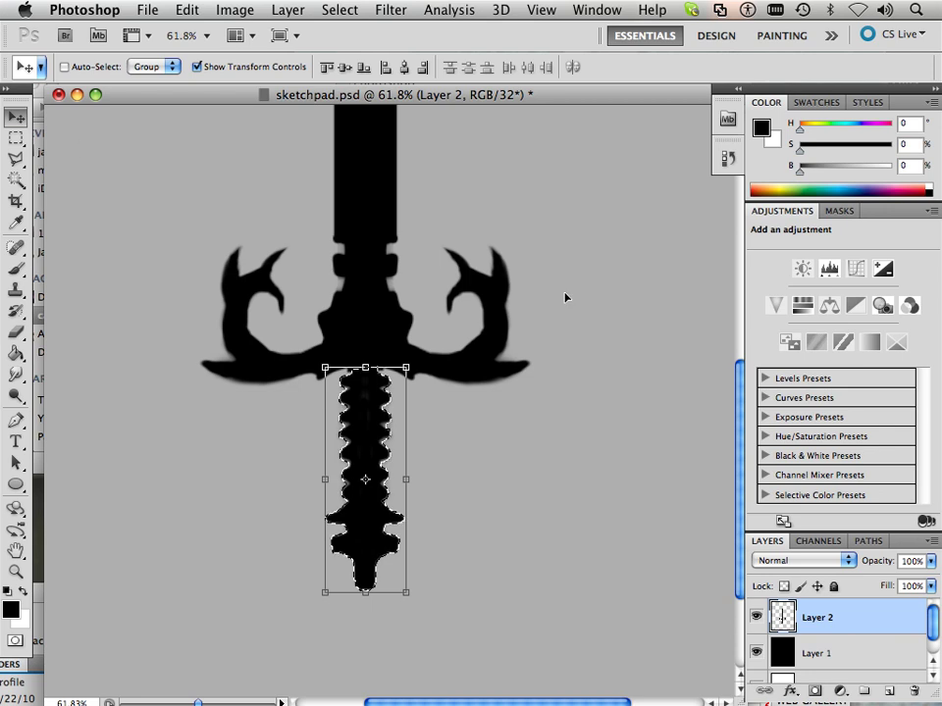
Clear the selection around the narrowed handle.
scroll(478, 319, down, 5)
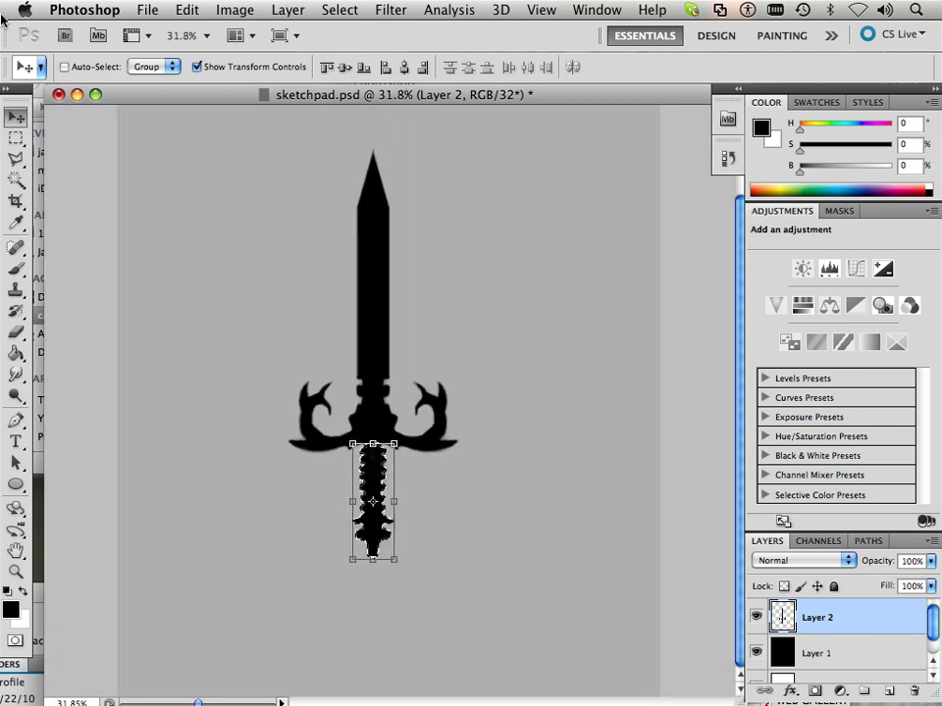
click(340, 9)
click(352, 49)
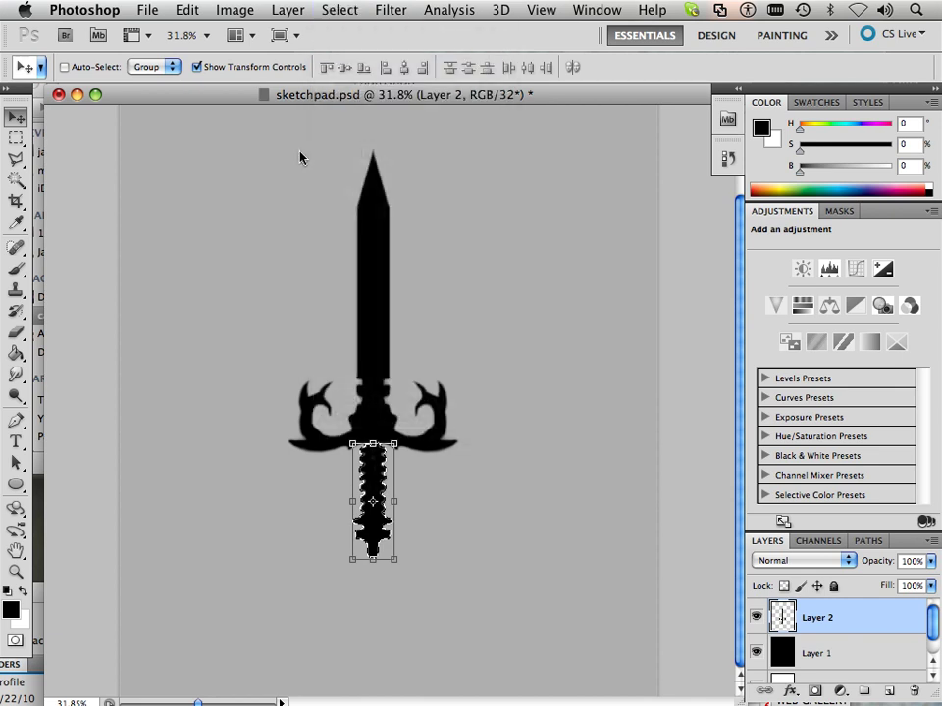